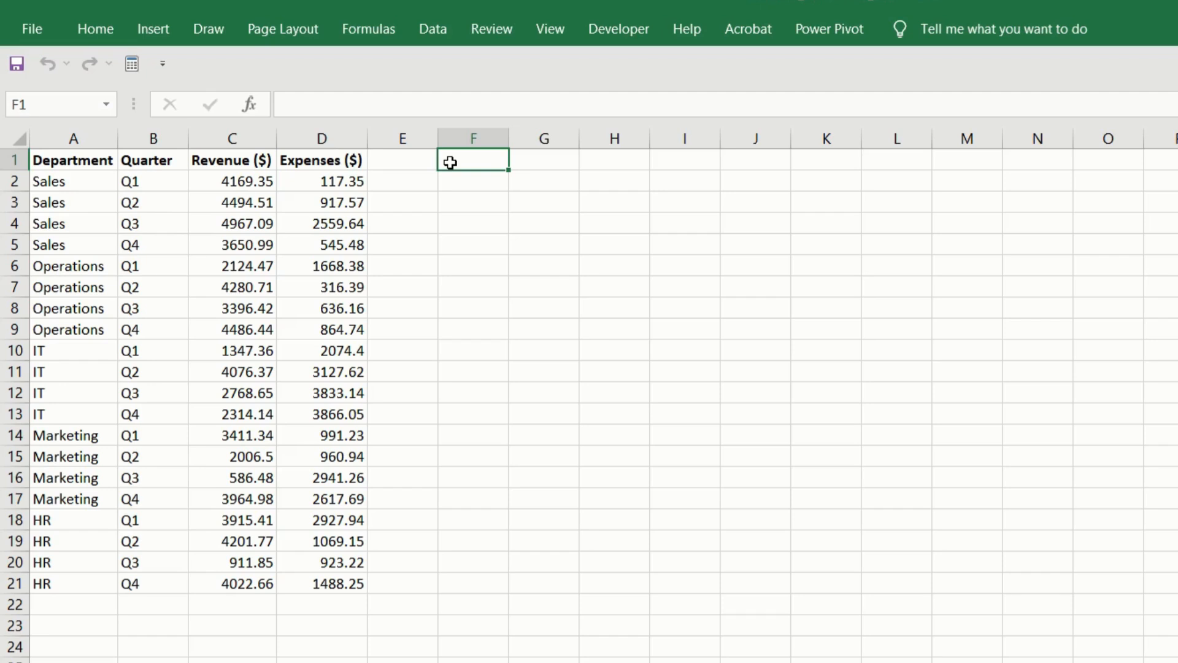
# Examine the sales table's Department, Quarter, Revenue and Expenses columns and the quarterly rows of each department
pyautogui.moveTo(37, 161); pyautogui.dragTo(357, 583)
pyautogui.click(222, 271)
pyautogui.click(101, 161)
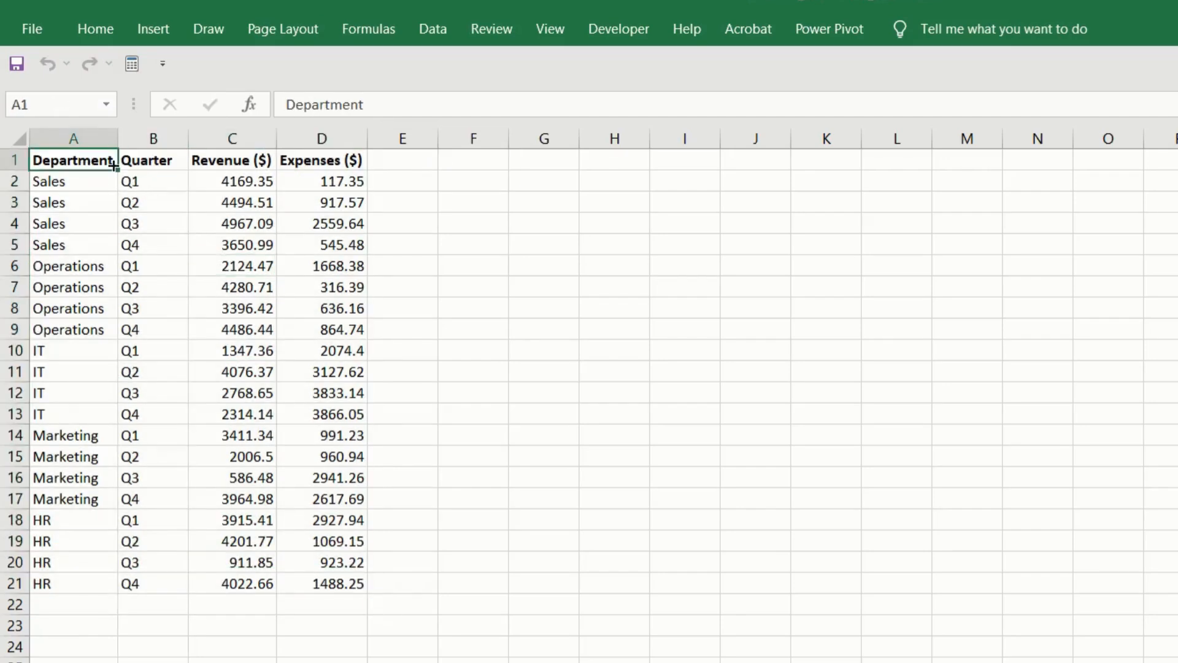
pyautogui.press('Right')
pyautogui.press('Right')
pyautogui.press('Right')
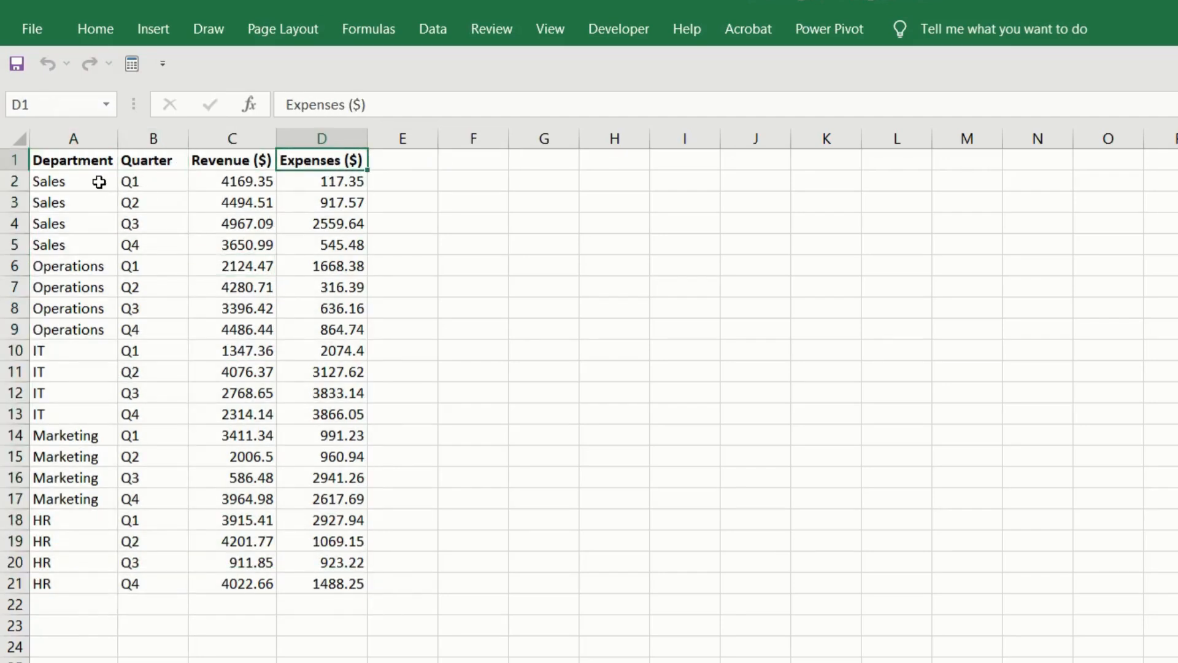
pyautogui.moveTo(99, 181); pyautogui.dragTo(342, 253)
pyautogui.moveTo(131, 265); pyautogui.dragTo(159, 333)
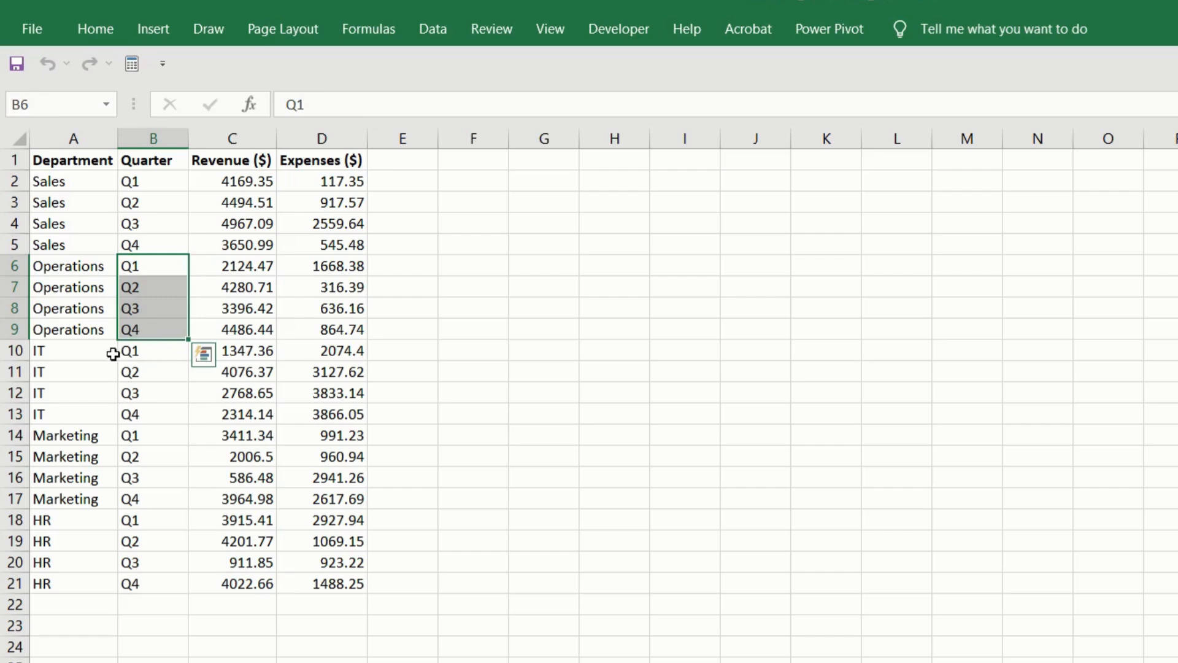
pyautogui.moveTo(76, 352); pyautogui.dragTo(336, 414)
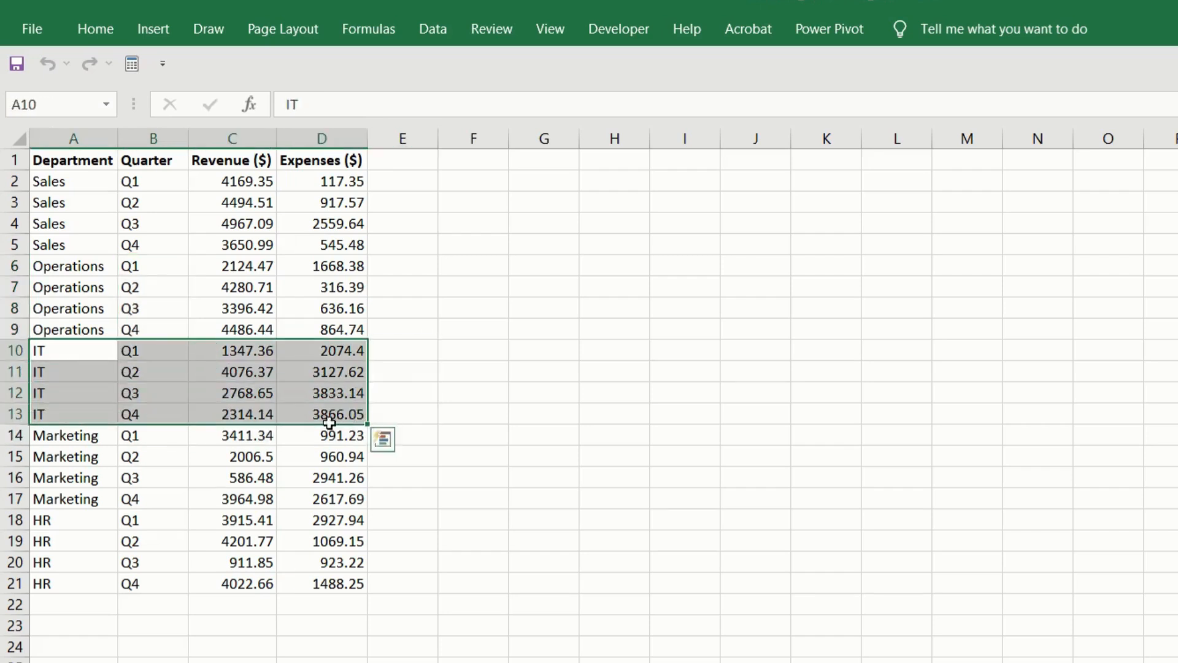
pyautogui.moveTo(105, 440); pyautogui.dragTo(325, 518)
pyautogui.click(113, 537)
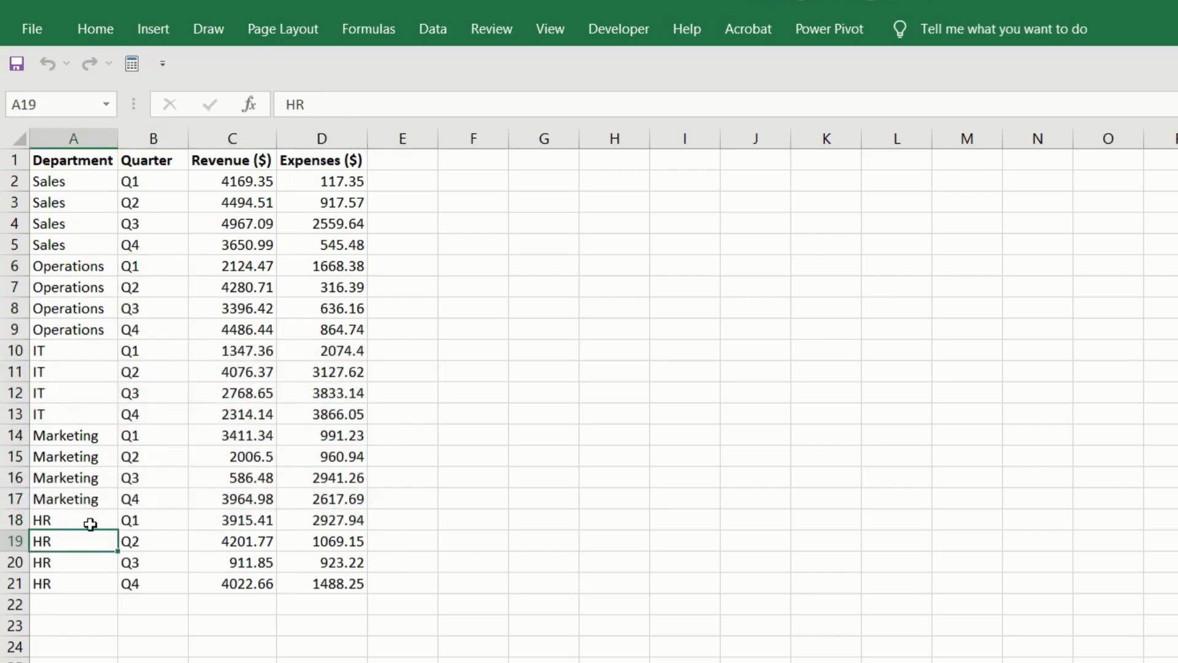
pyautogui.click(461, 249)
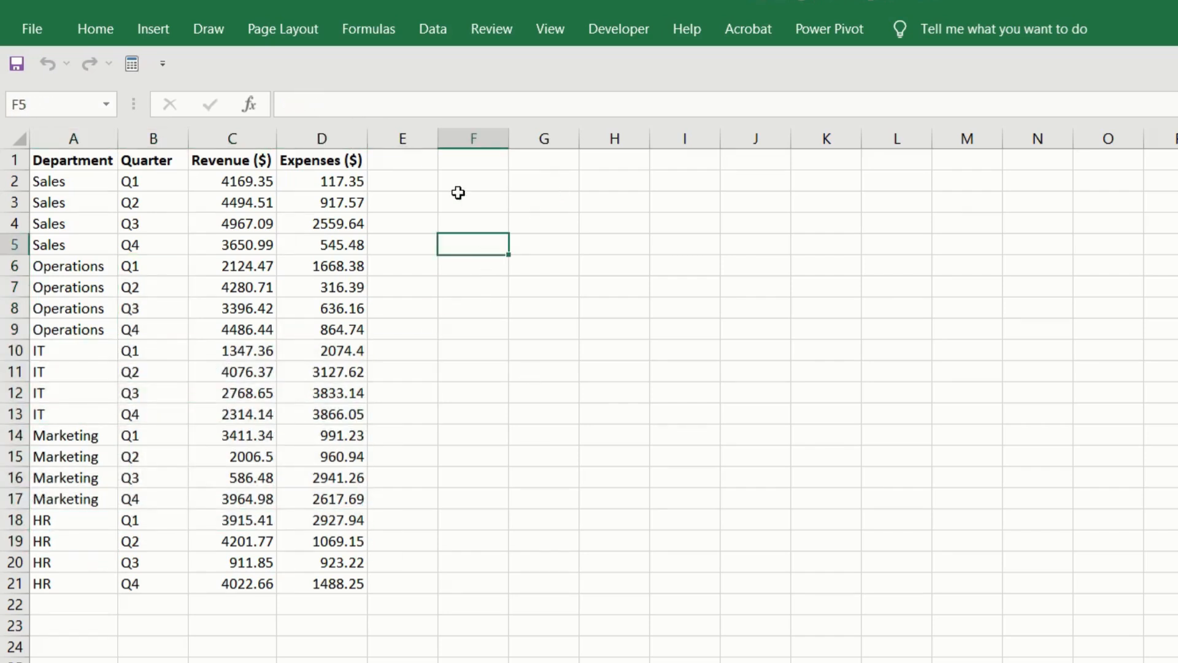
# Enter "1. Pie Chart: Sum of Revenue by Department (ignoring Quarter)" in cell F3
pyautogui.click(488, 208)
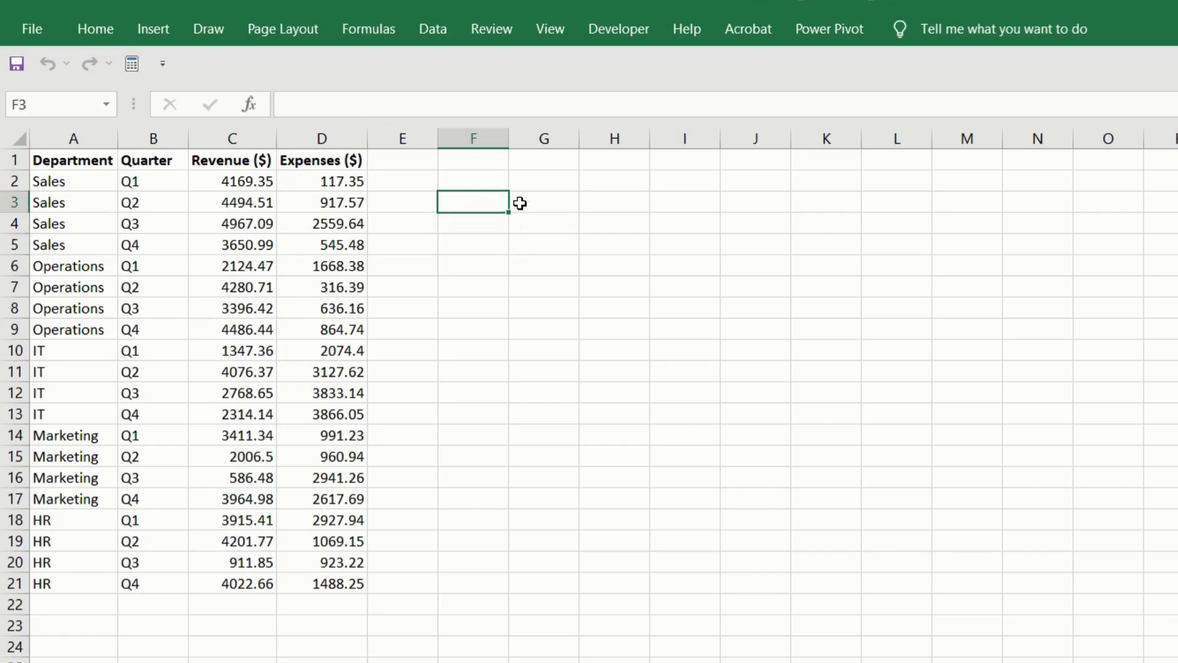
pyautogui.write('1. Pie Cha')
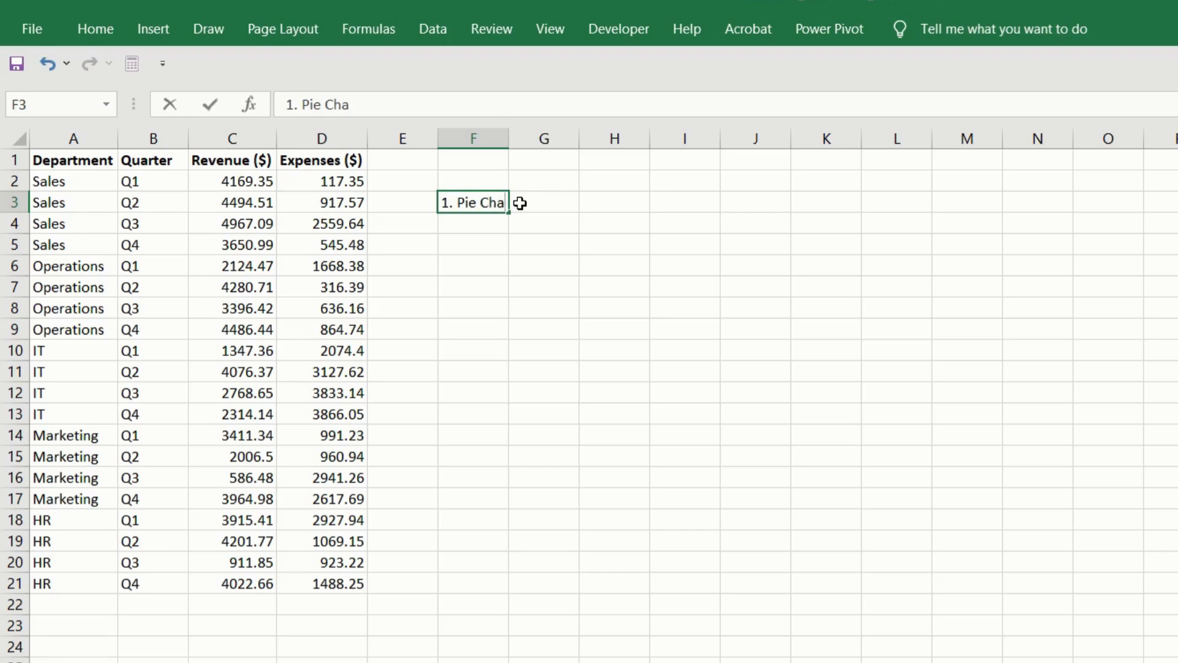
pyautogui.write('rt:  Sum of')
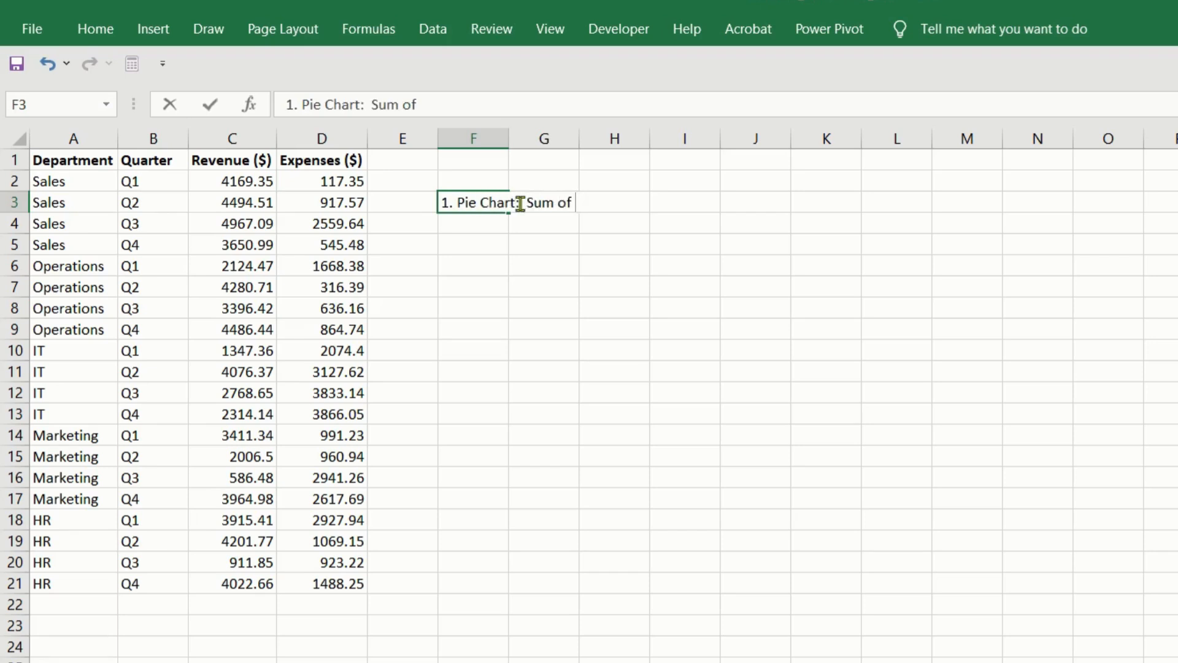
pyautogui.write(' Revenue by ')
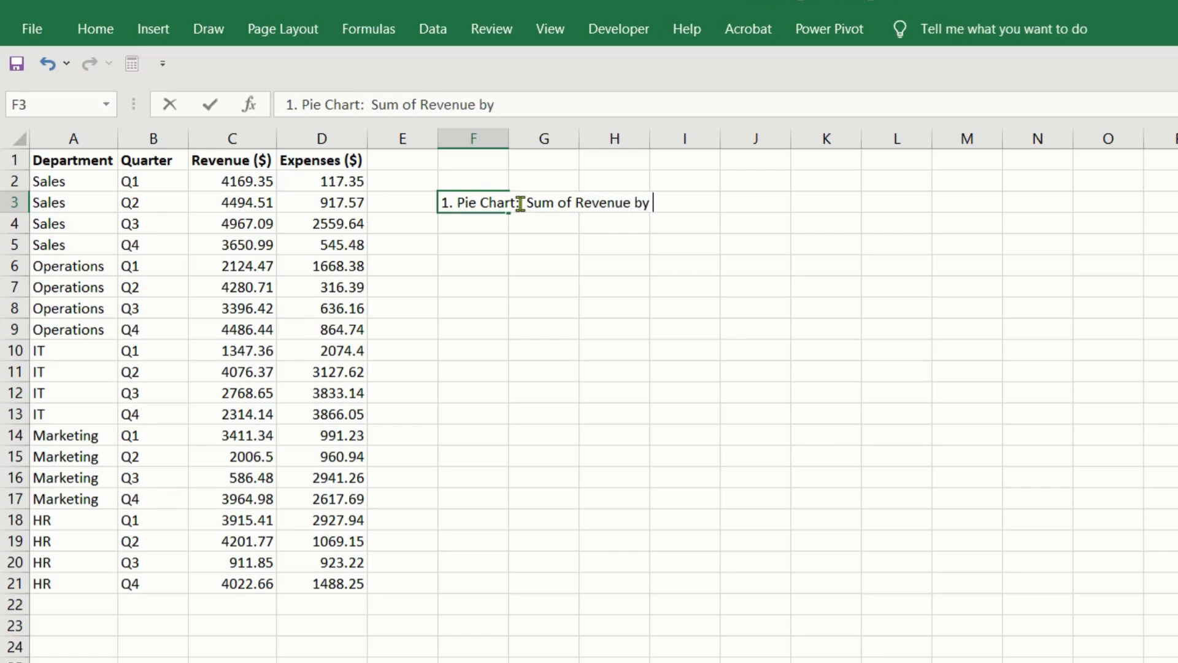
pyautogui.write('Department')
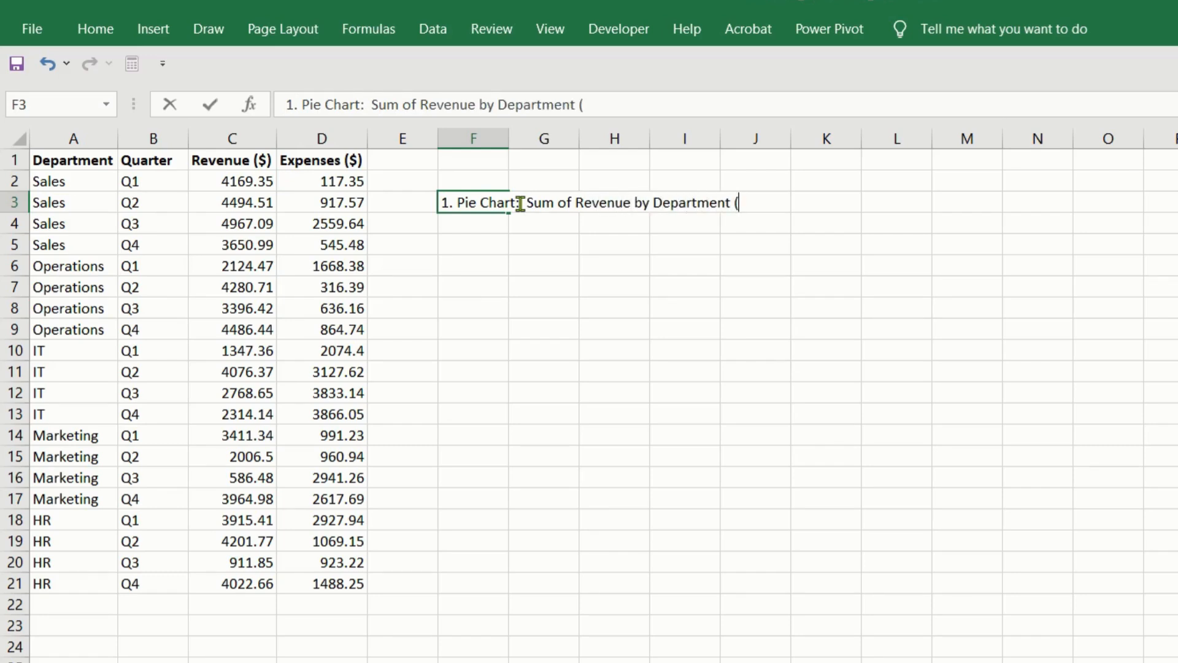
pyautogui.write(' (ignoring ')
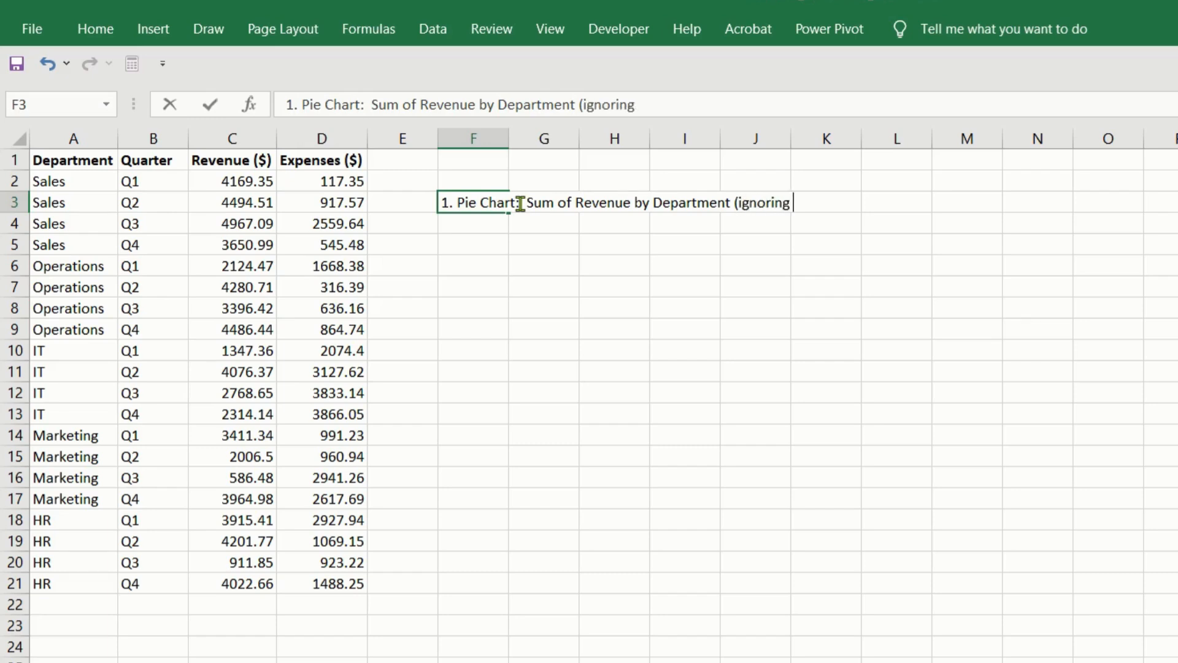
pyautogui.write('Quarter)')
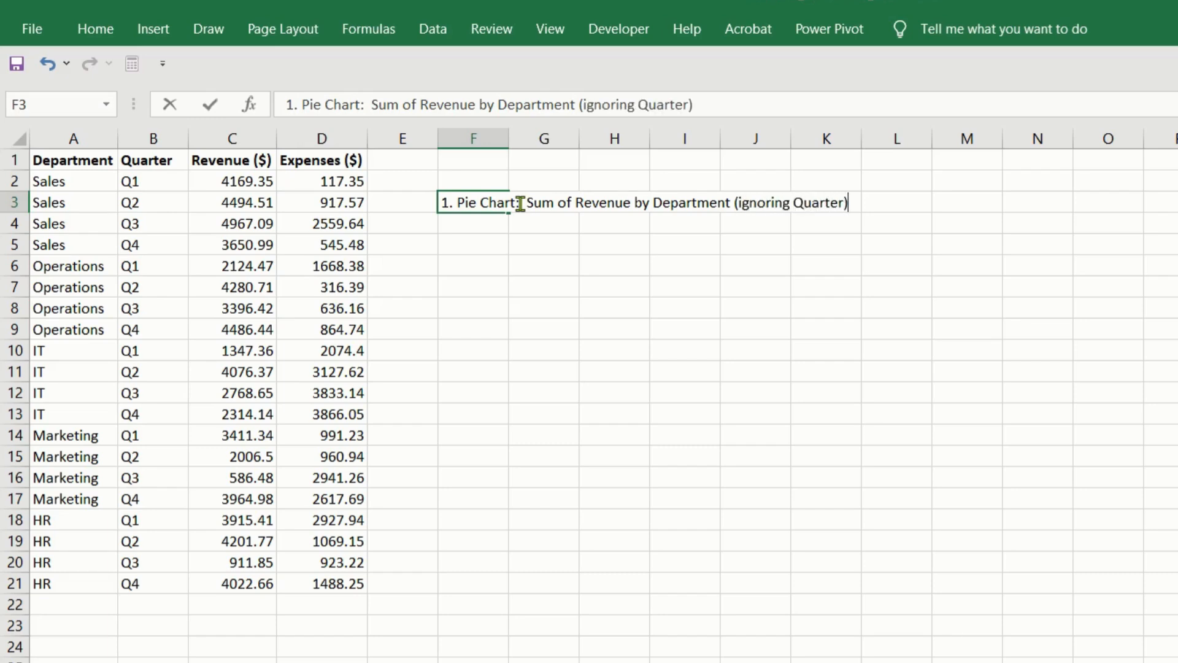
pyautogui.press('Return')
# Enter "2. Pie Chart: Profit for Sales Department by Quarter" in cell F4
pyautogui.write('2. ')
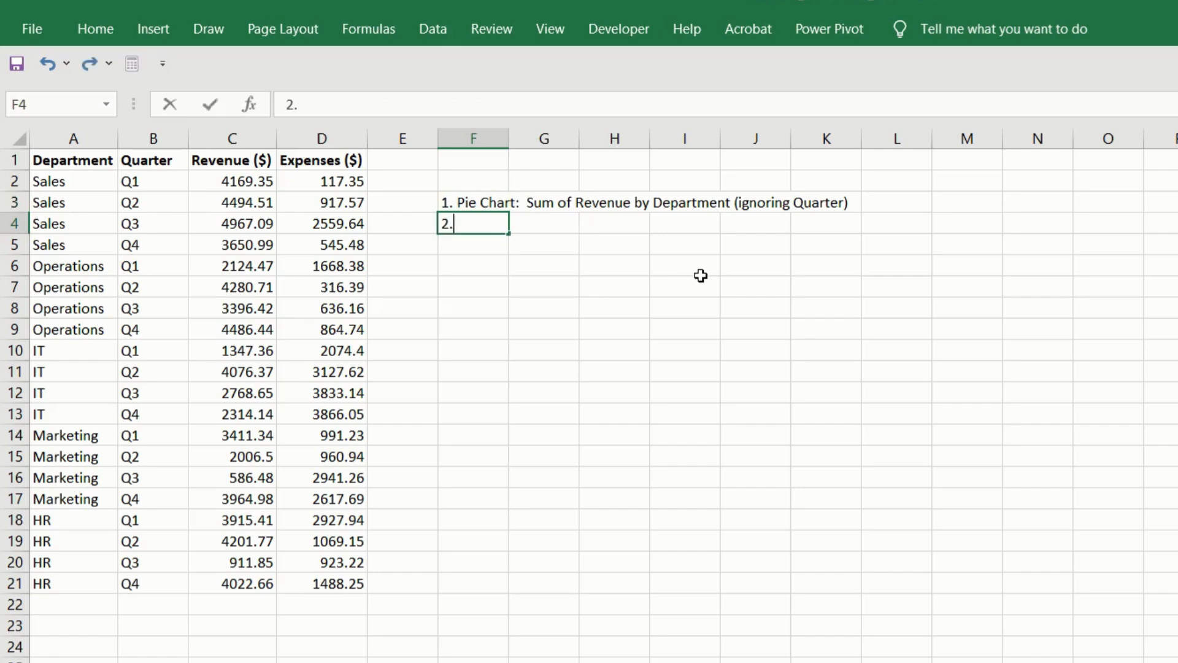
pyautogui.write('Pie Chart')
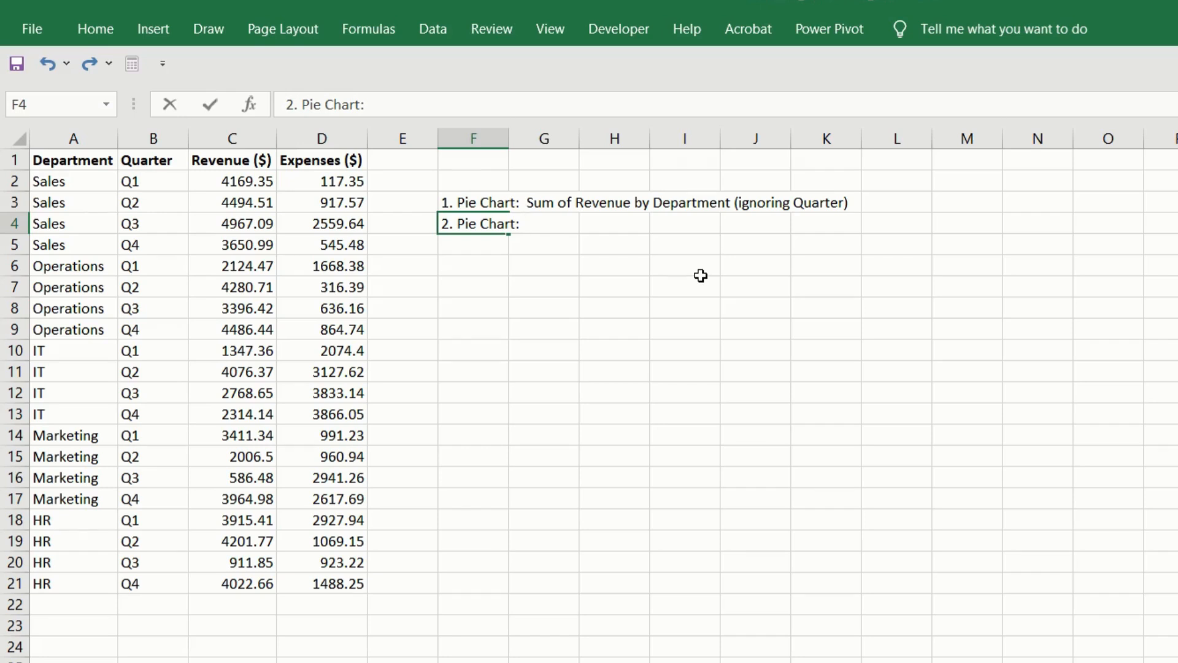
pyautogui.write('Profit f')
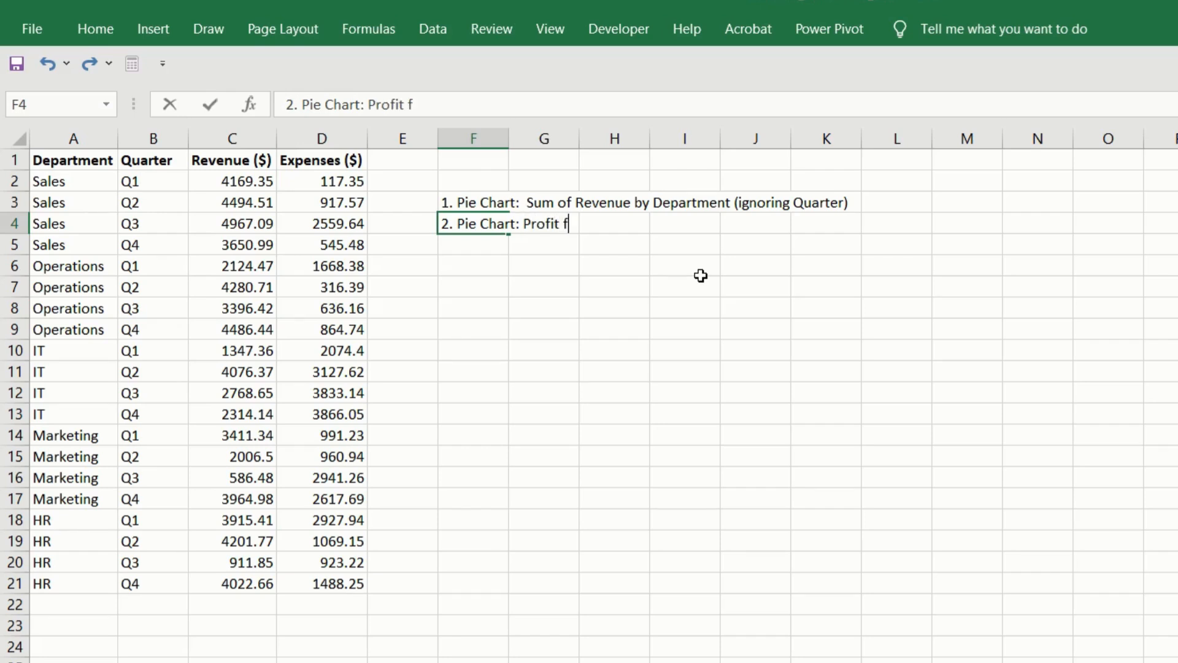
pyautogui.write('or Sale')
pyautogui.press('BackSpace')
pyautogui.write('les ')
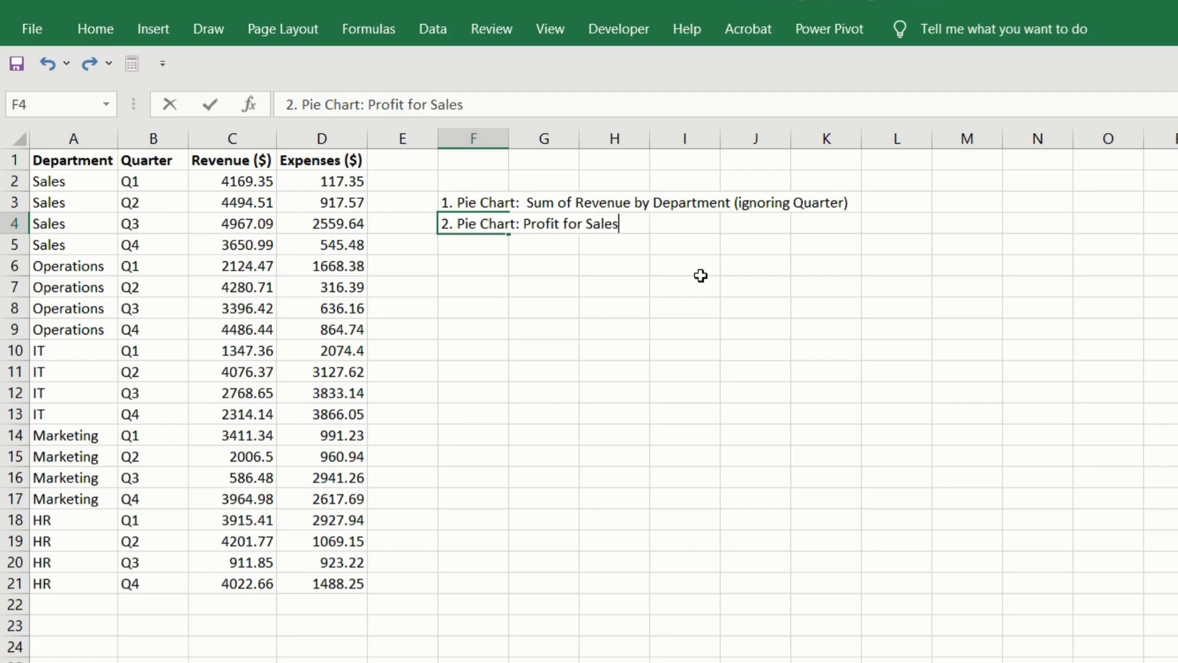
pyautogui.write('Department ')
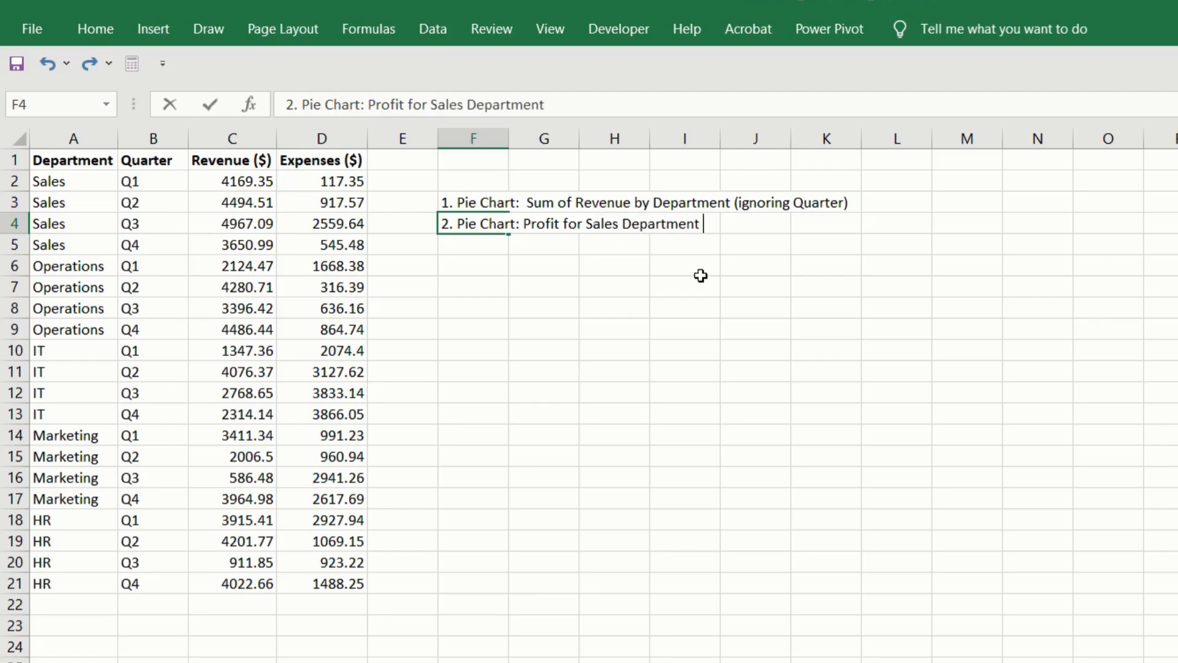
pyautogui.write('by Quarter')
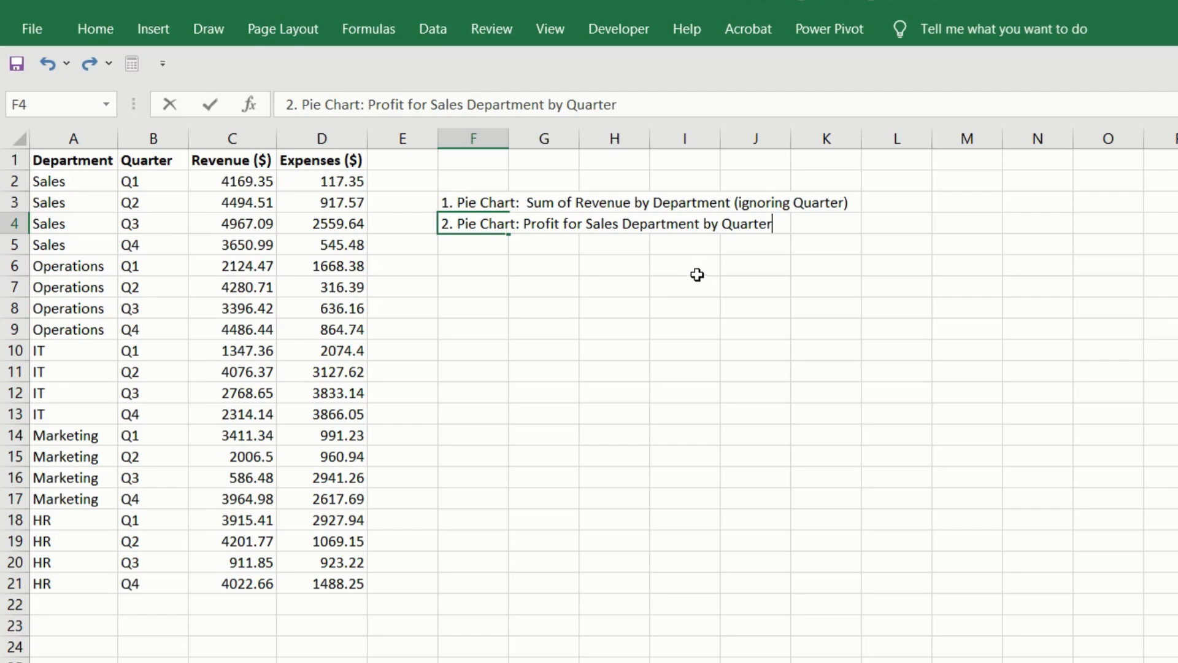
# Replace "Pie Chart" with "Bar Graph" in the F4 chart description and commit the entry
pyautogui.doubleClick(470, 224)
pyautogui.moveTo(472, 229); pyautogui.dragTo(477, 228)
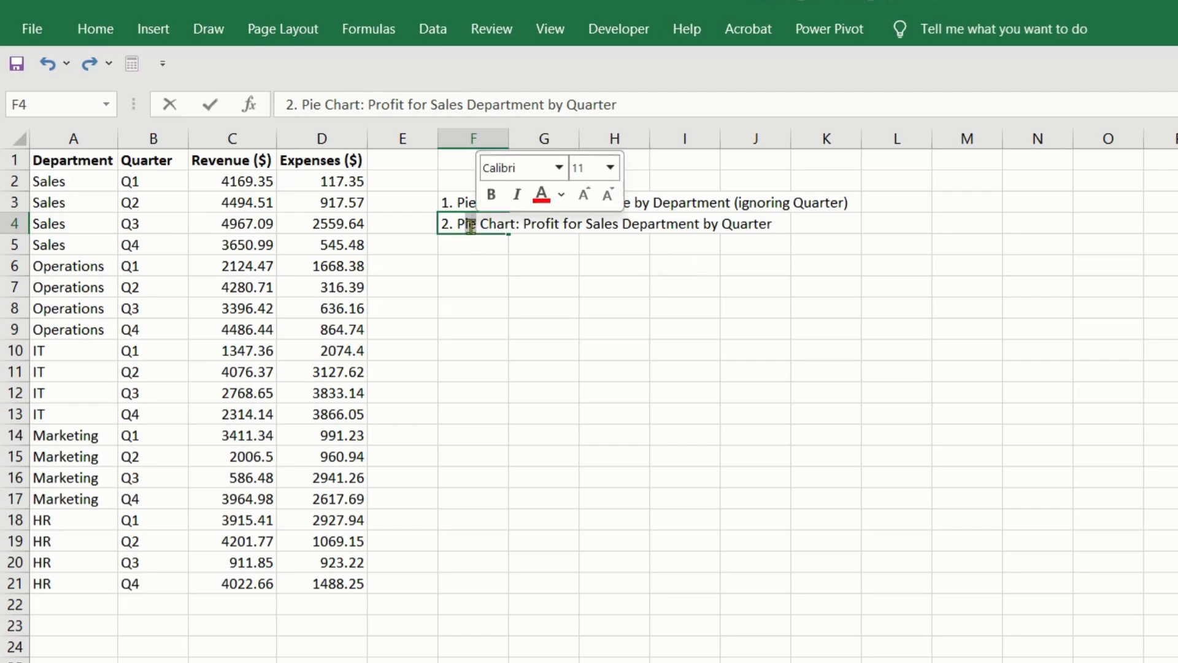
pyautogui.press('BackSpace')
pyautogui.press('BackSpace')
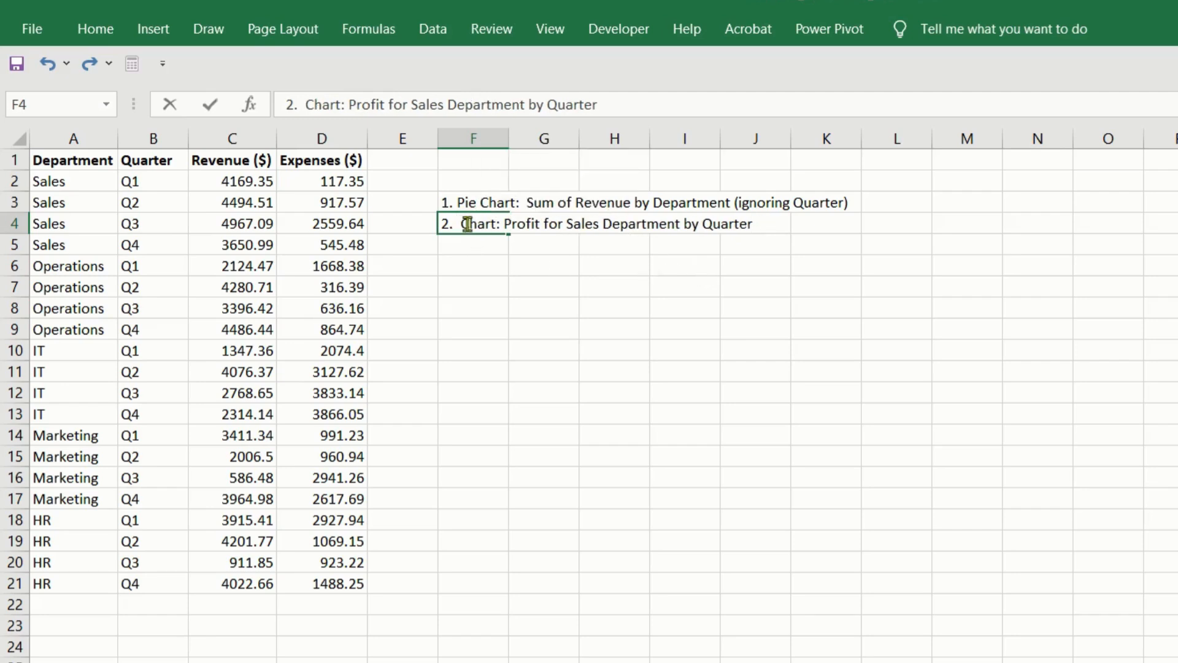
pyautogui.press('Delete')
pyautogui.press('Delete')
pyautogui.press('Delete')
pyautogui.press('Delete')
pyautogui.press('Delete')
pyautogui.press('Delete')
pyautogui.write('B')
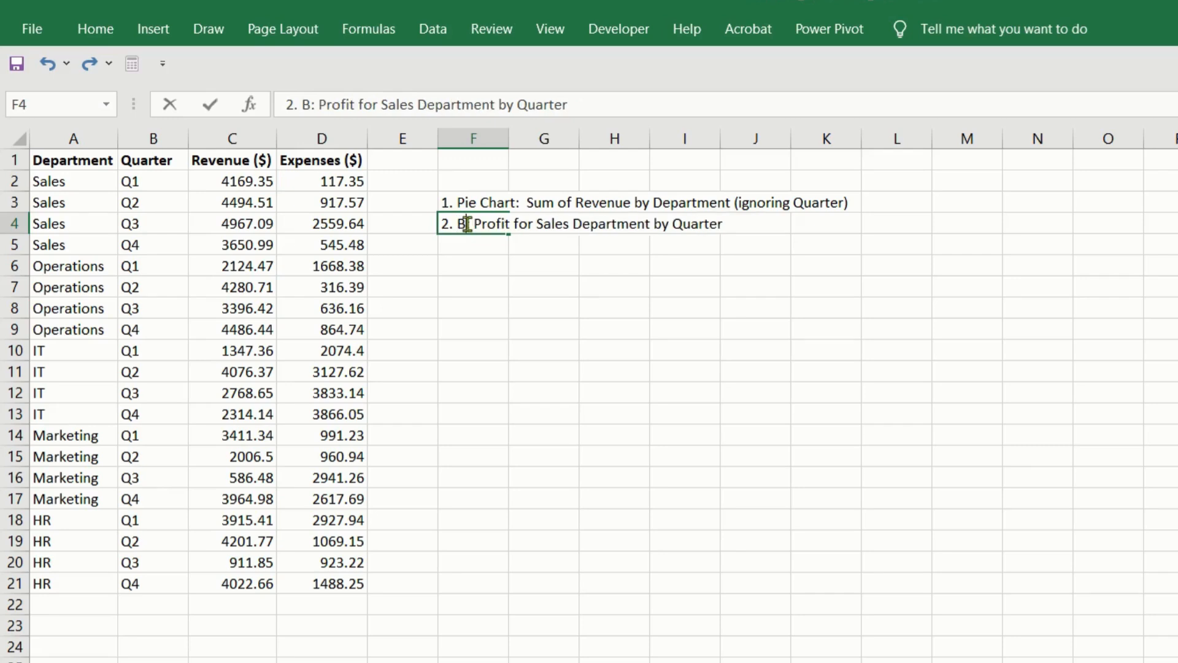
pyautogui.write('ar ')
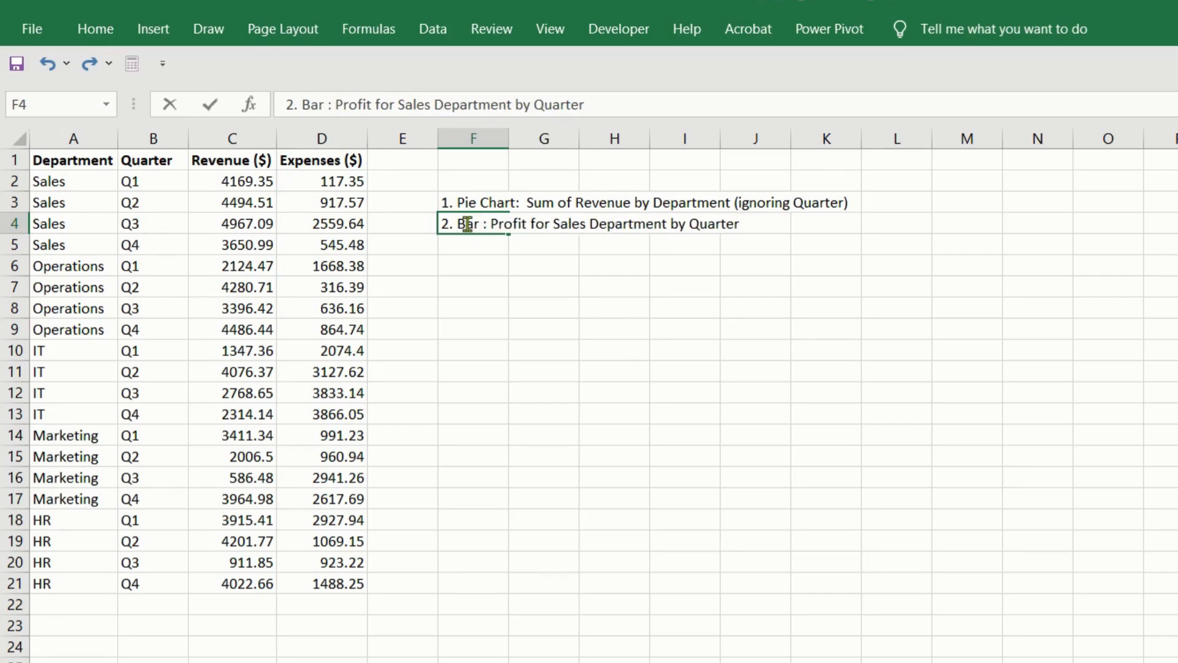
pyautogui.write('Graph')
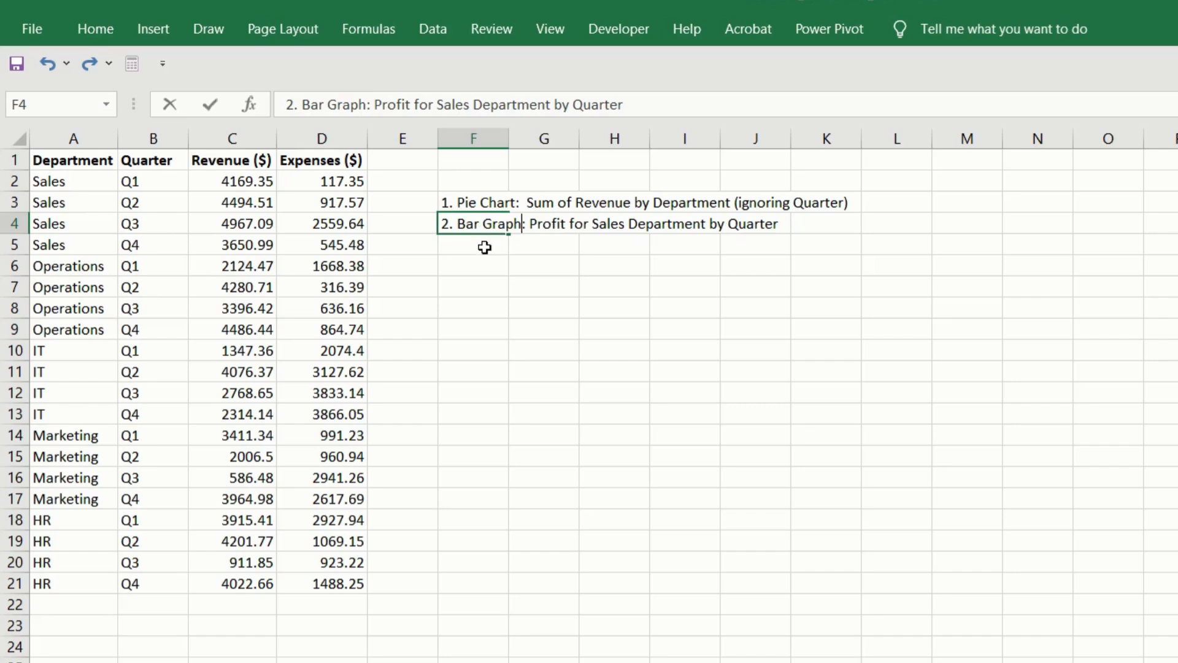
pyautogui.click(484, 245)
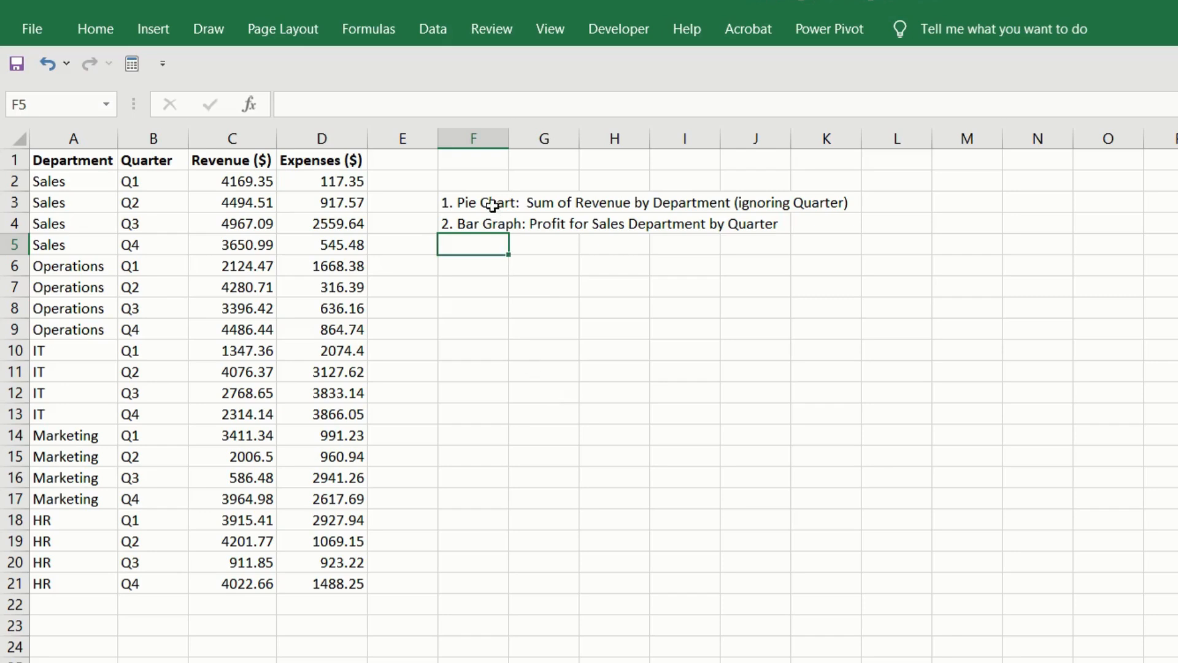
pyautogui.moveTo(489, 201); pyautogui.dragTo(494, 227)
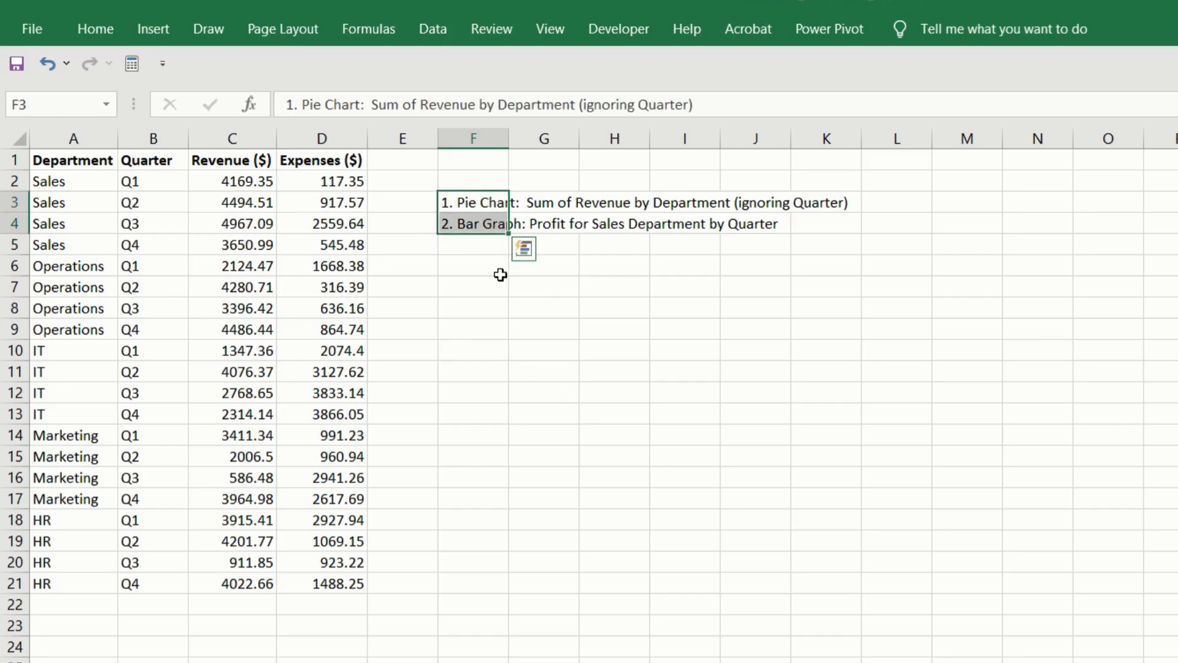
pyautogui.hotkey('ctrl', 'c')
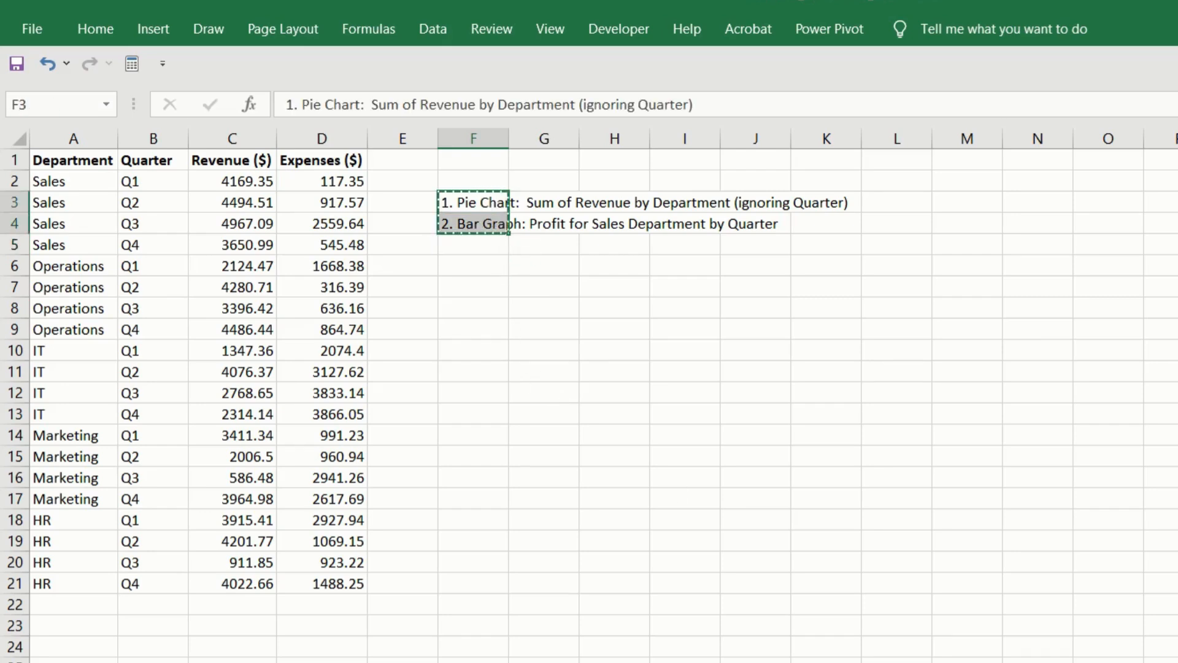
pyautogui.press('Escape')
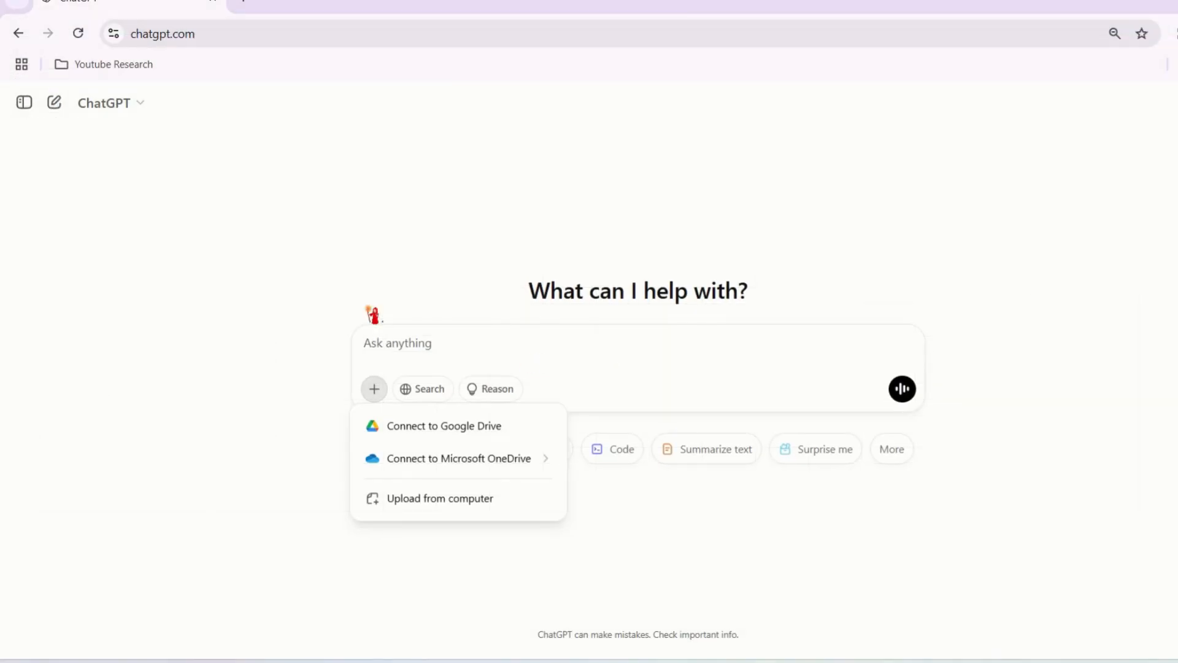
# In ChatGPT, attach ChatGPT_Dashboard_Test.xlsx from the computer and begin the prompt with "Can you create"
pyautogui.click(430, 499)
pyautogui.click(131, 129)
pyautogui.click(761, 652)
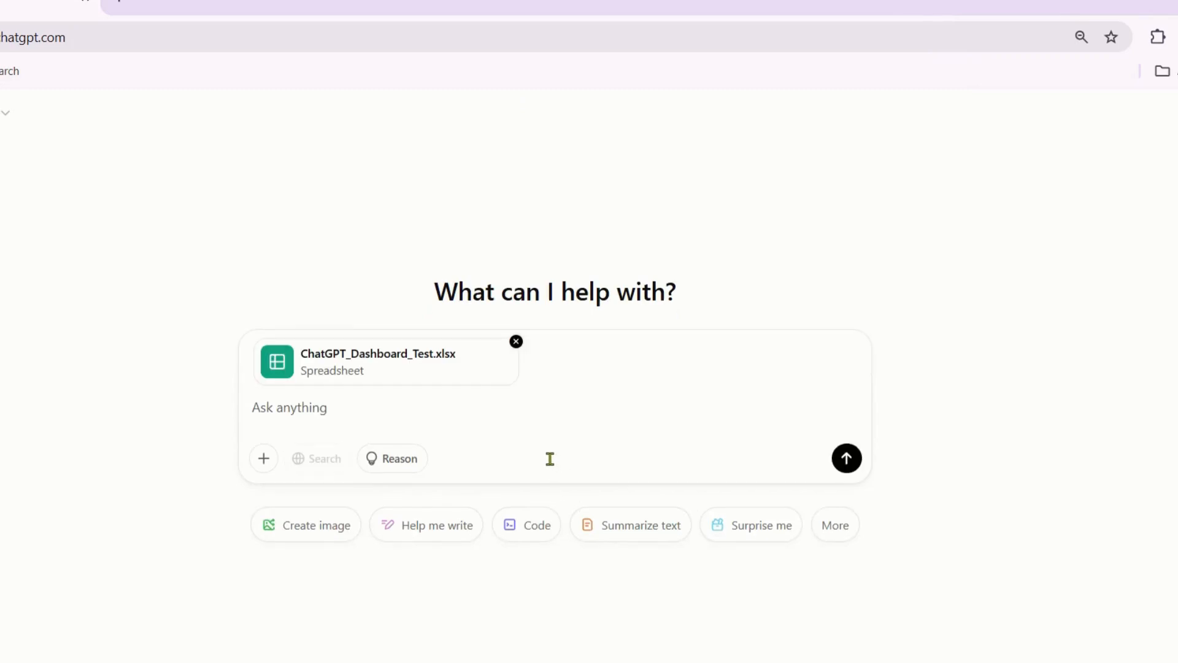
pyautogui.click(365, 420)
pyautogui.write('Can you create')
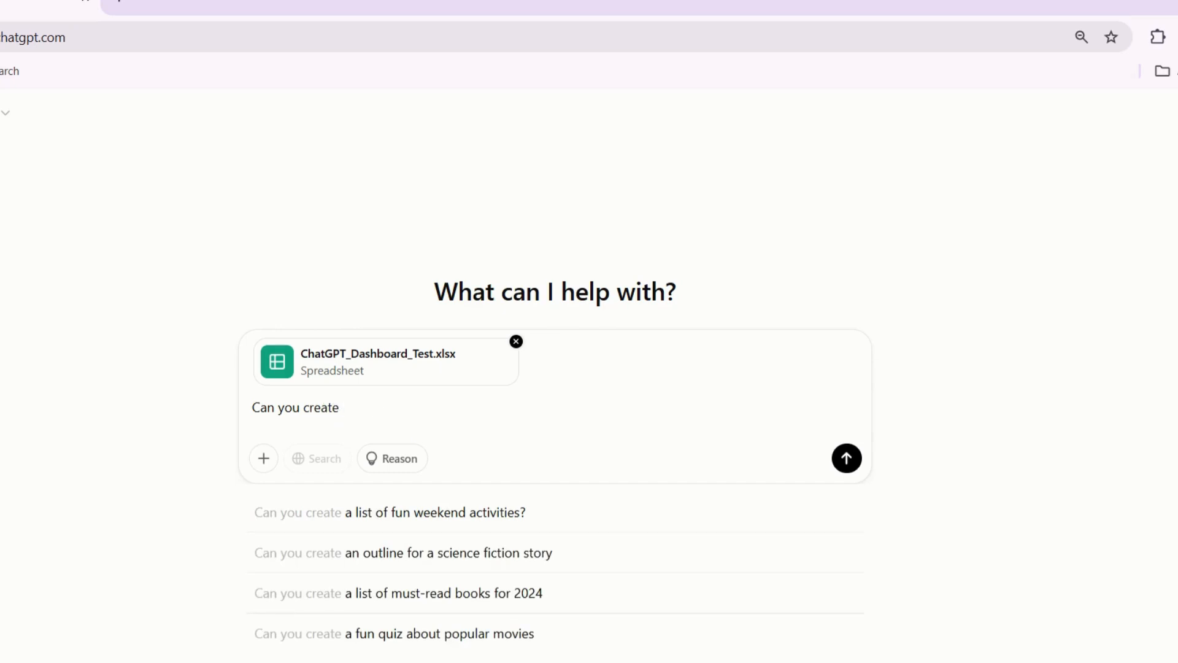
# Switch to the Excel workbook, select the full pie chart description text of cell F3, and return to ChatGPT
pyautogui.click(867, 661)
pyautogui.click(254, 171)
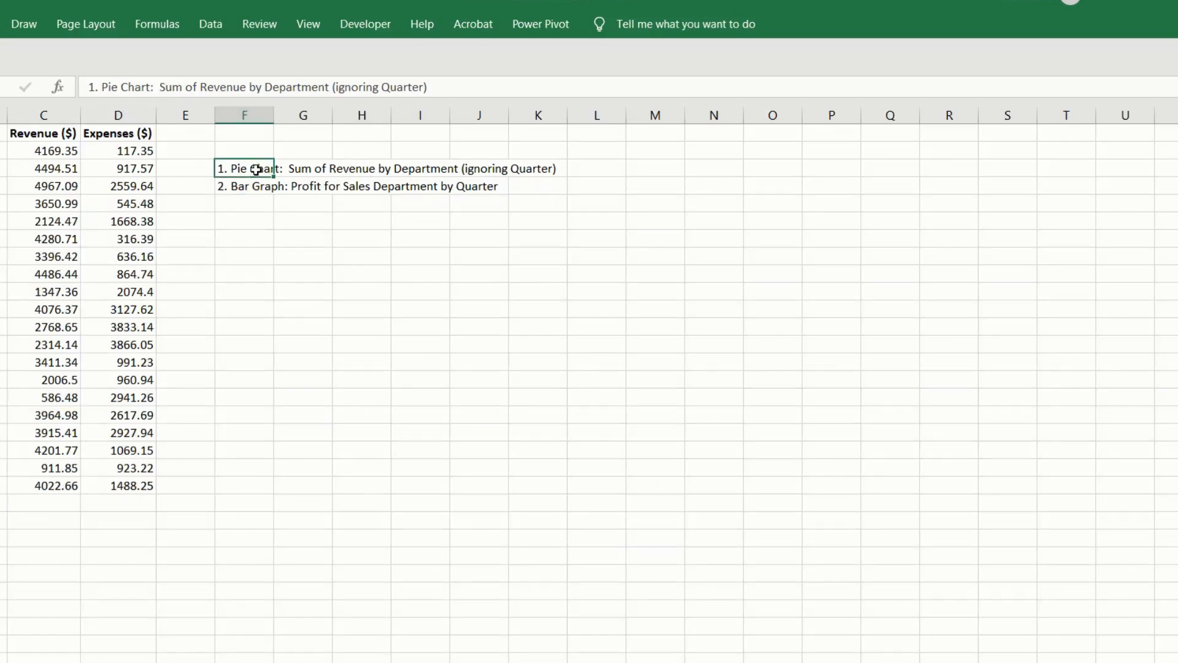
pyautogui.moveTo(433, 86); pyautogui.dragTo(63, 92)
pyautogui.hotkey('alt', 'Tab')
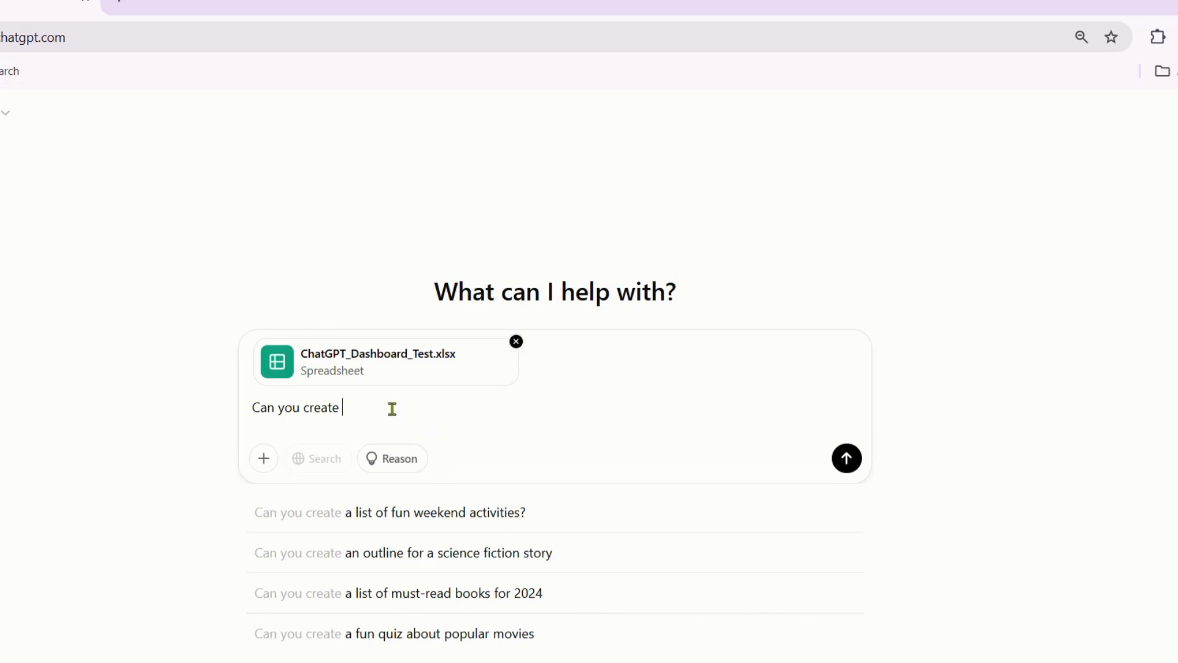
# Continue the prompt with "the following dashboard and insert into the attached excel in a new worksheet? Please attach the final file, so I can download it."
pyautogui.write('the following d')
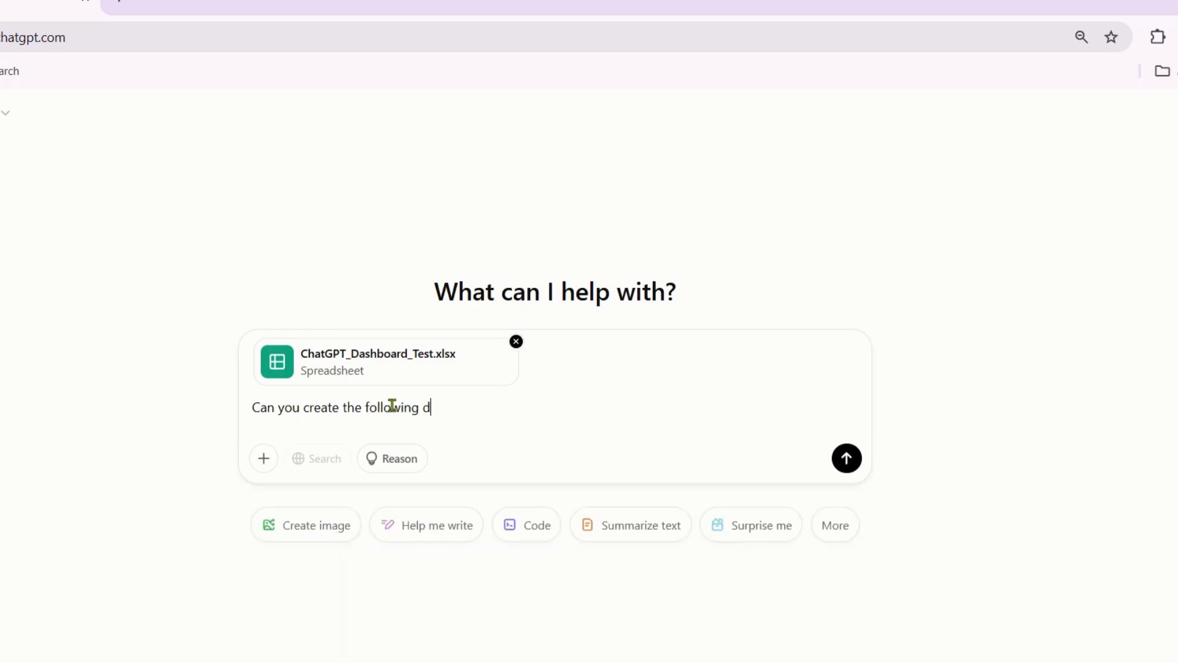
pyautogui.write('ashboard and insert int')
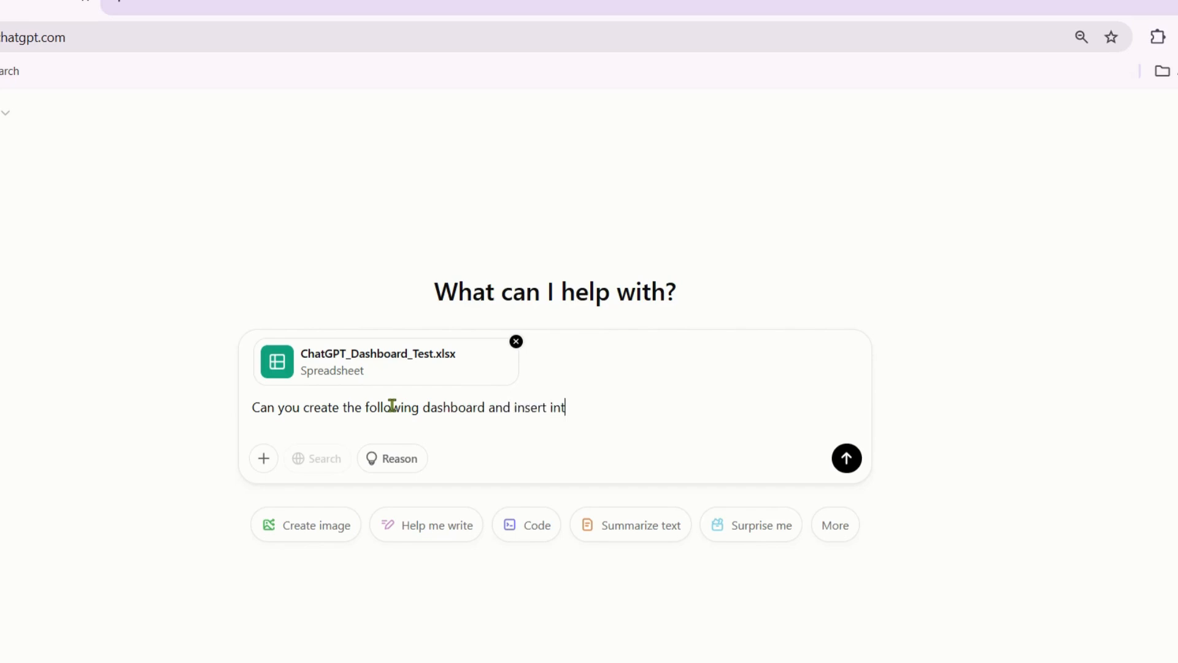
pyautogui.write('o the attached exce')
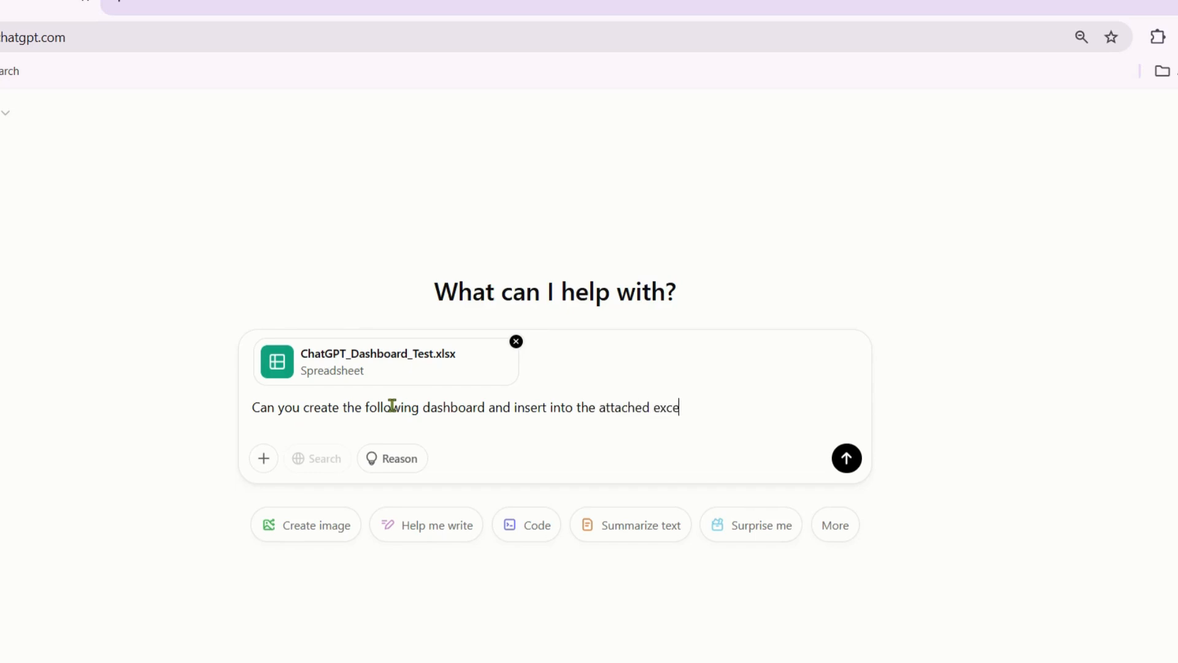
pyautogui.write('l in a new worksheet? ')
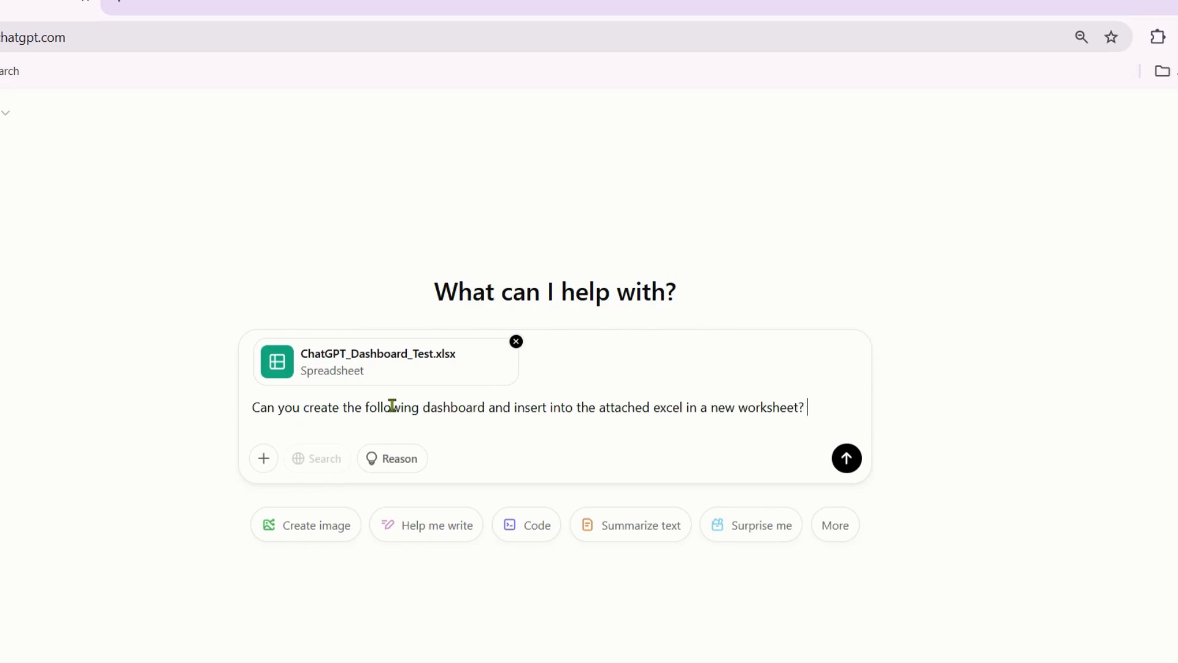
pyautogui.write('Please attach the ')
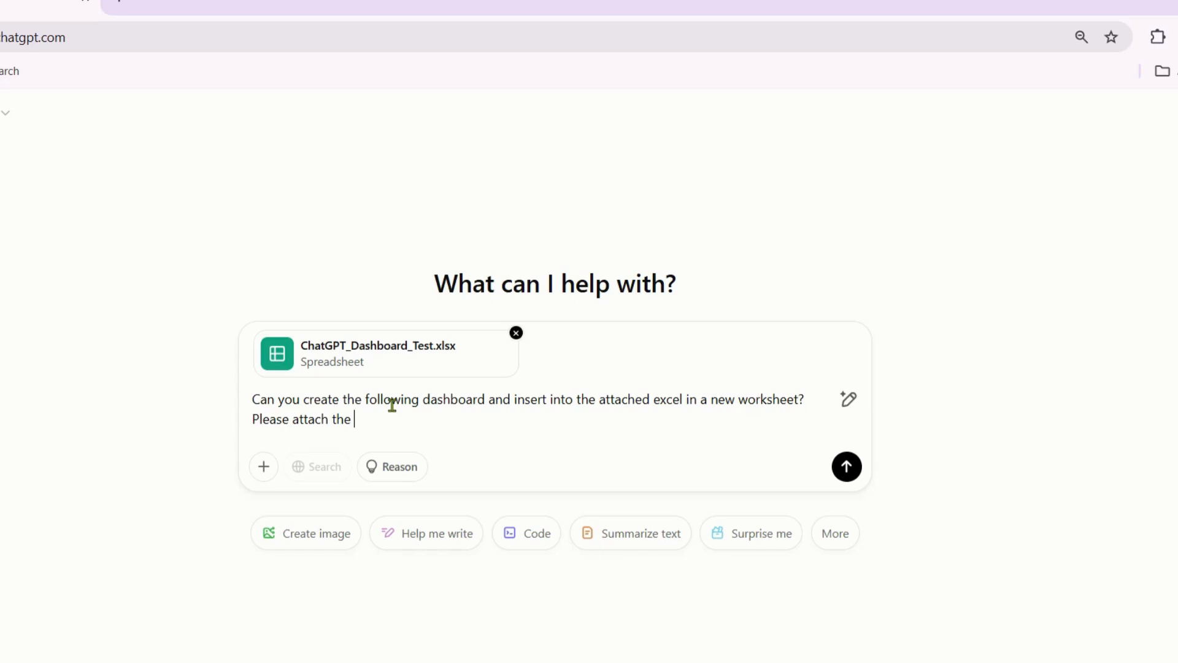
pyautogui.write('final file, so I can download ')
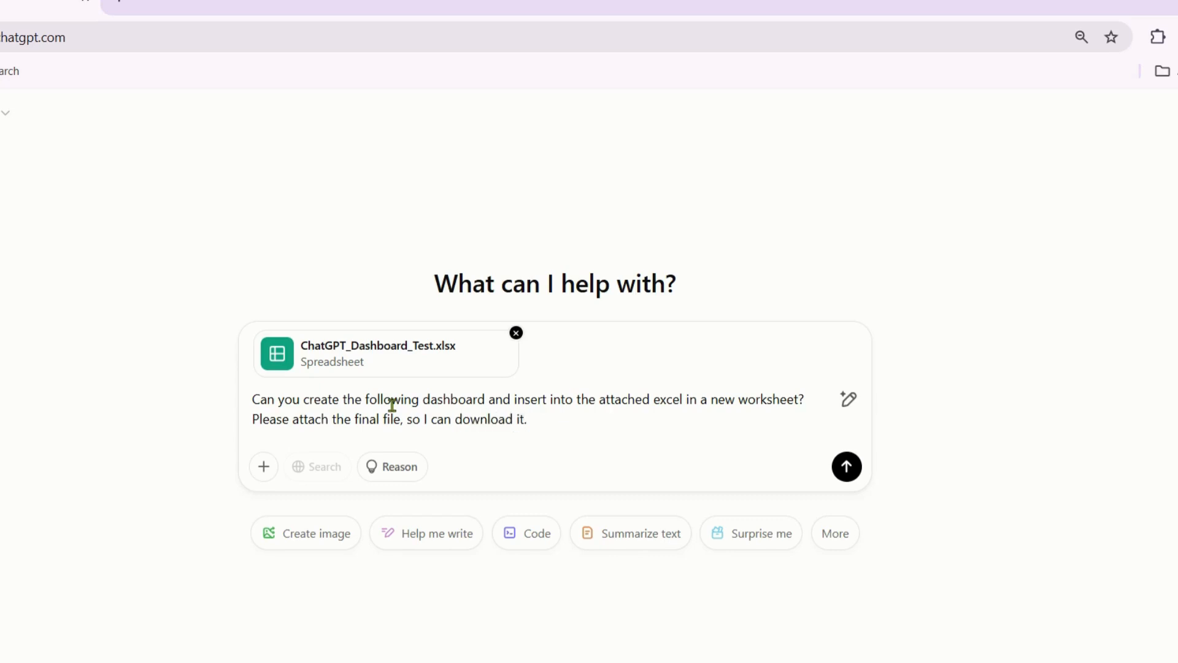
pyautogui.write('it.')
# Paste the pie chart description preceded by "Create:", and copy the bar graph description from cell F4 of the Excel workbook to the prompt's end
pyautogui.hotkey('ctrl', 'v')
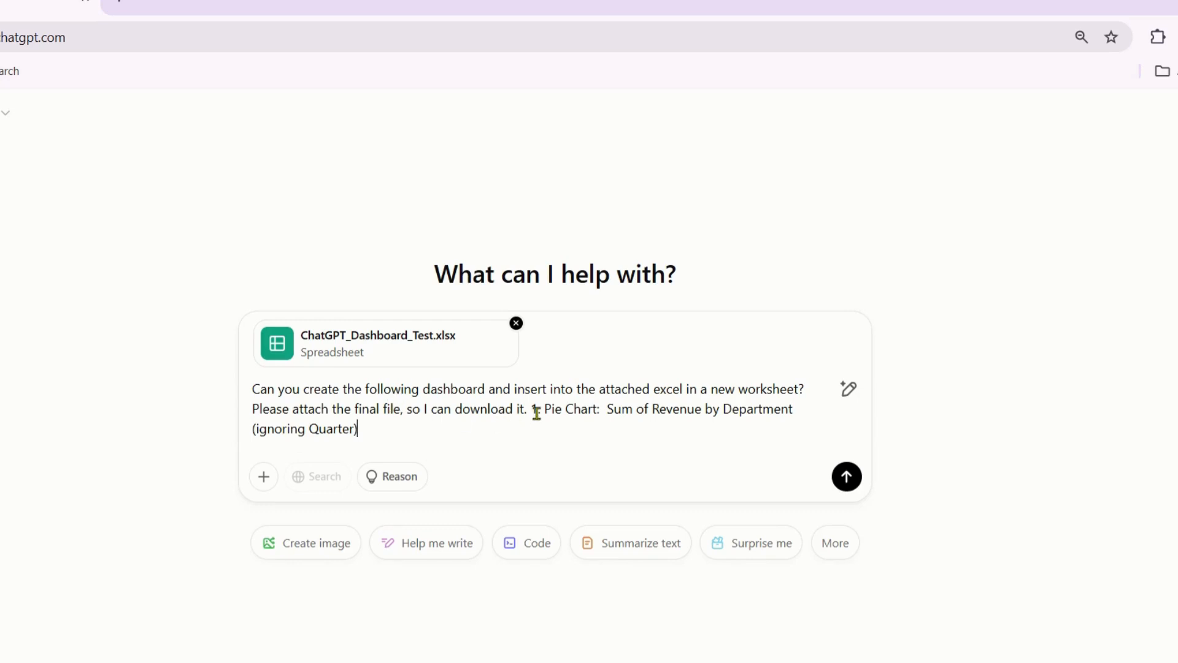
pyautogui.write('Create:')
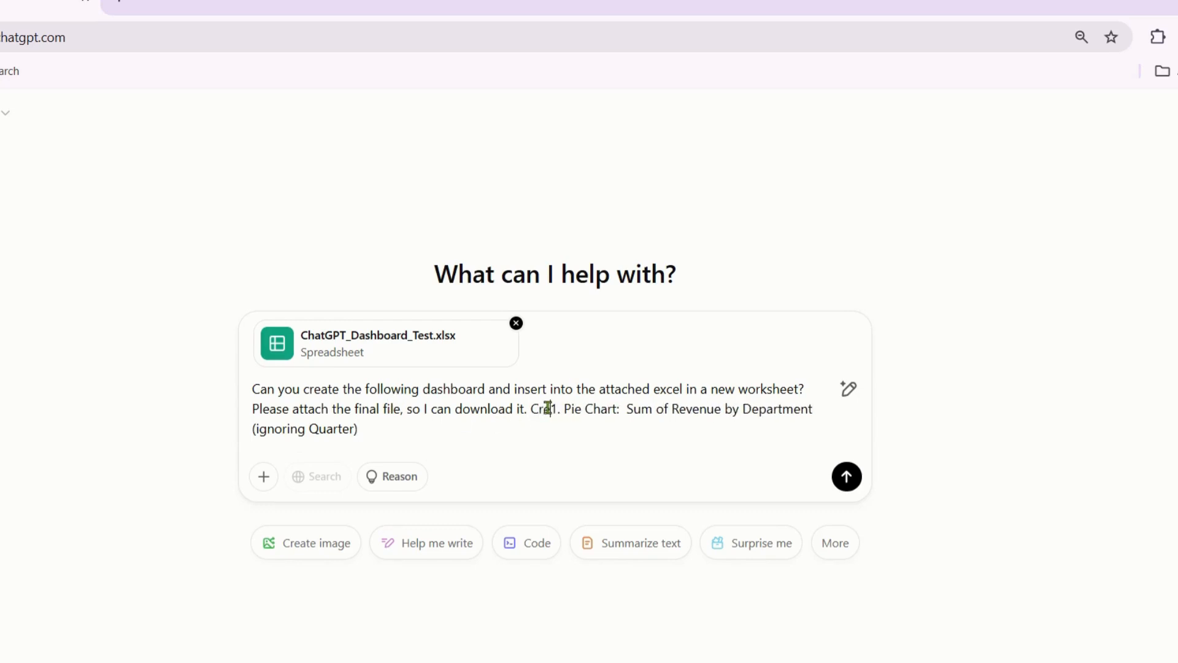
pyautogui.hotkey('alt', 'Tab')
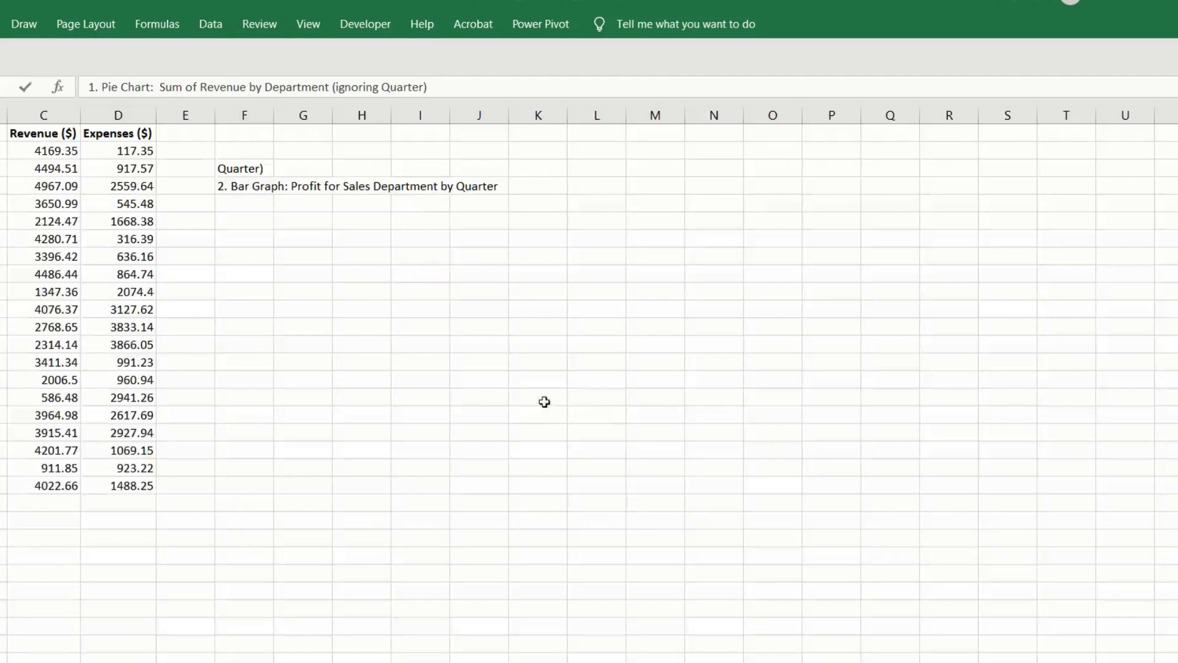
pyautogui.click(253, 189)
pyautogui.moveTo(401, 90); pyautogui.dragTo(34, 92)
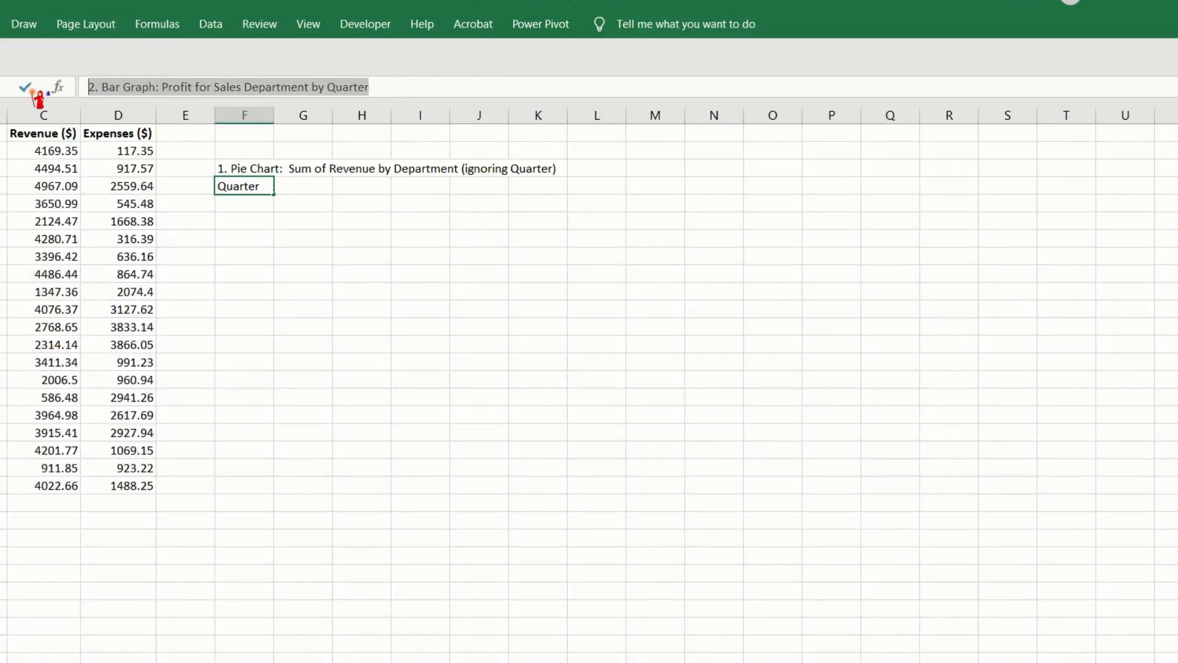
pyautogui.hotkey('ctrl', 'c')
pyautogui.hotkey('alt', 'Tab')
pyautogui.click(525, 435)
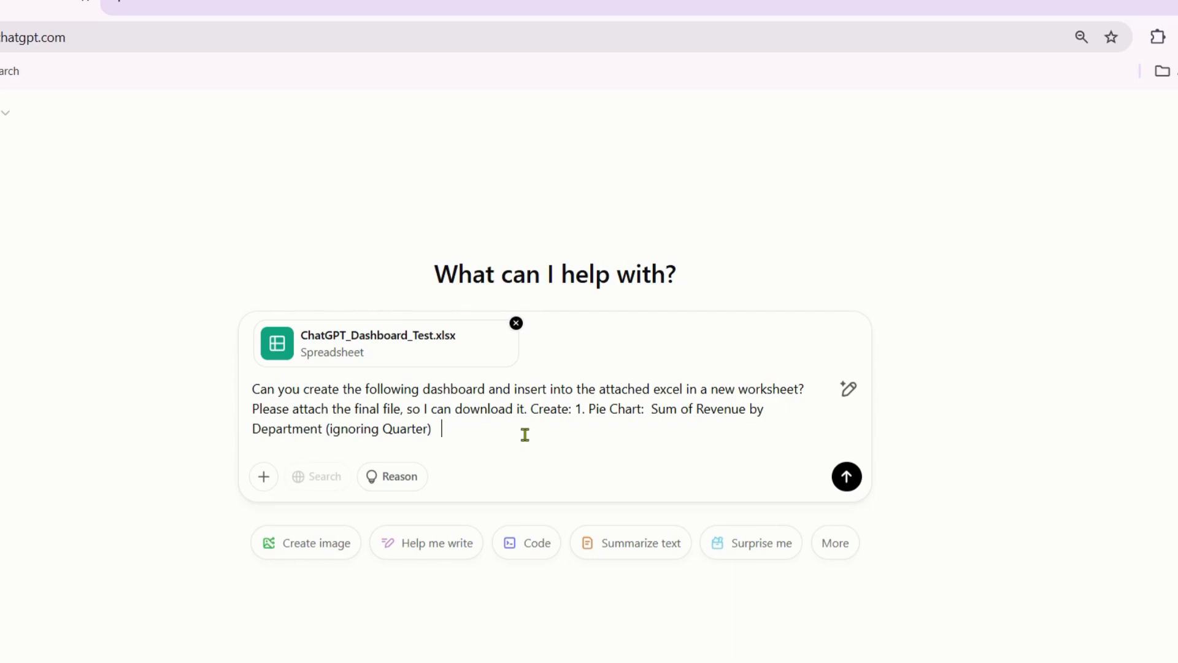
pyautogui.hotkey('ctrl', 'v')
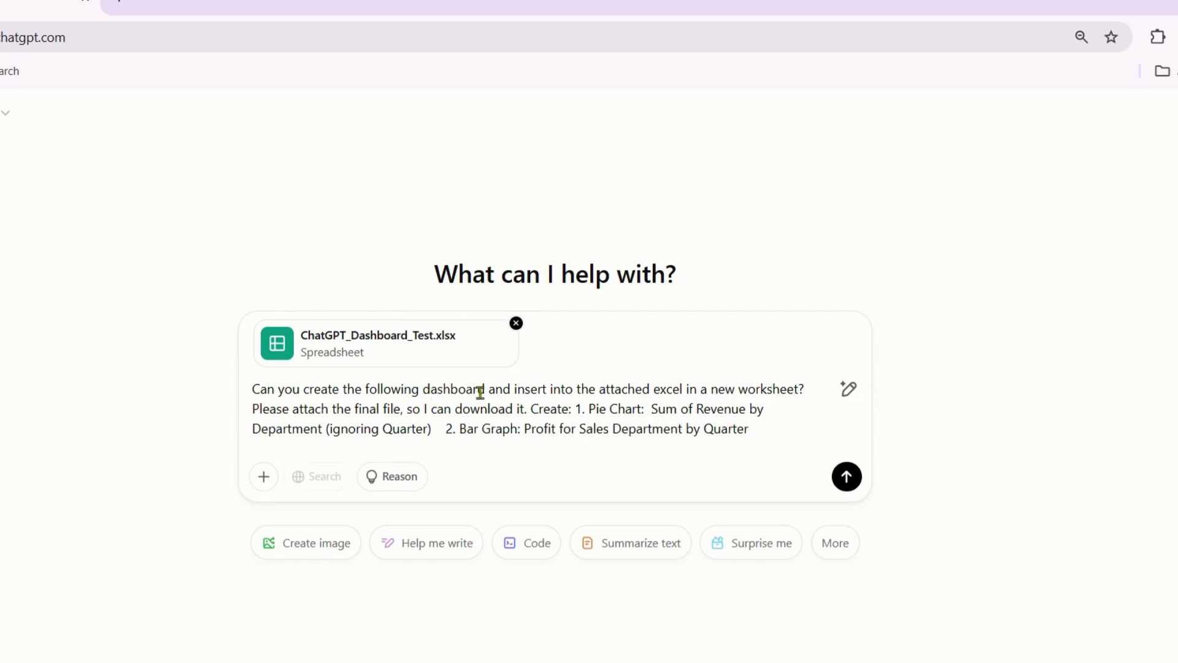
# Change "dashboard" to "two dashboards" in the prompt, add space before "Create:", and submit it
pyautogui.write('two')
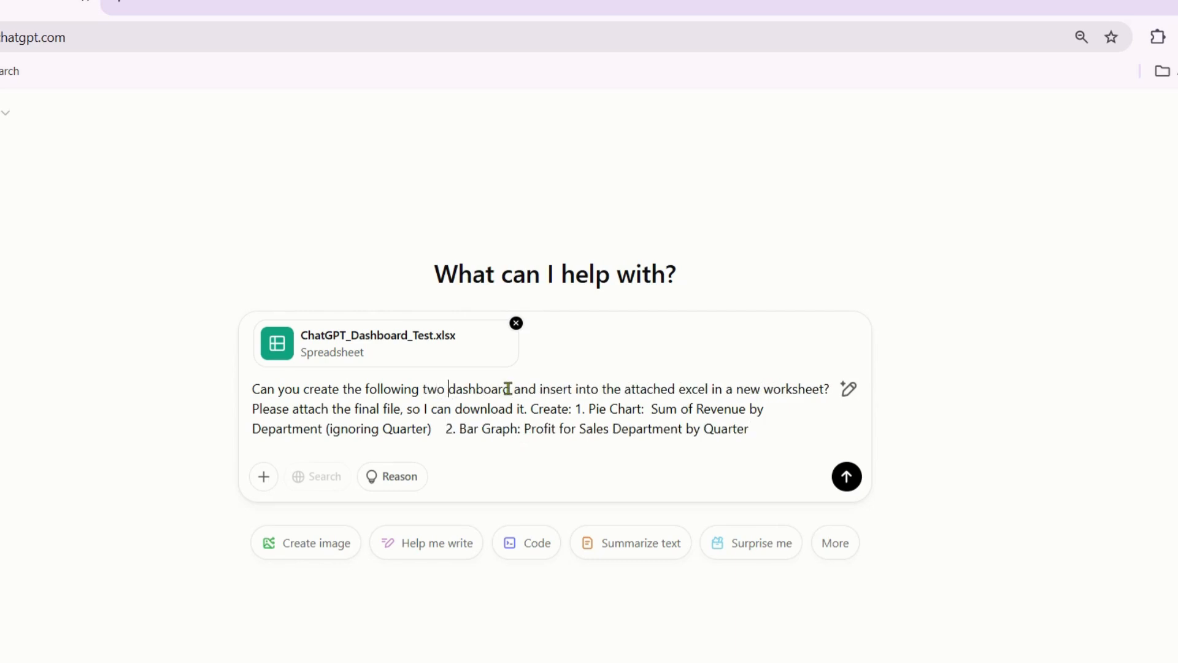
pyautogui.click(511, 389)
pyautogui.write('s')
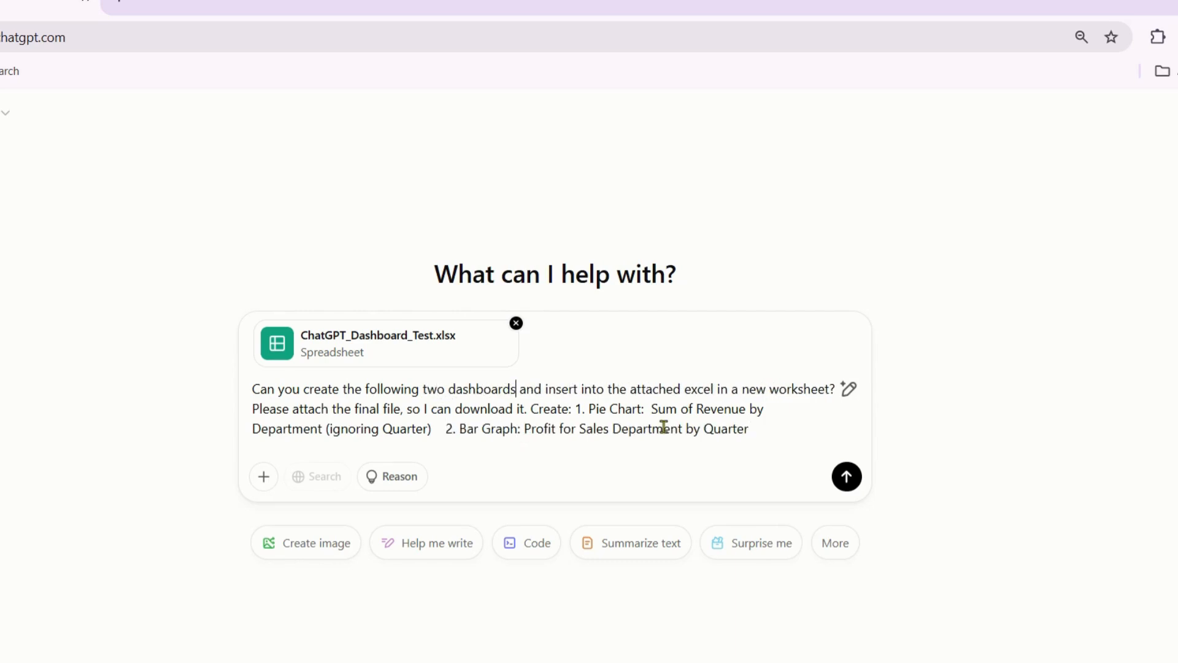
pyautogui.click(572, 412)
pyautogui.write(':')
pyautogui.click(531, 408)
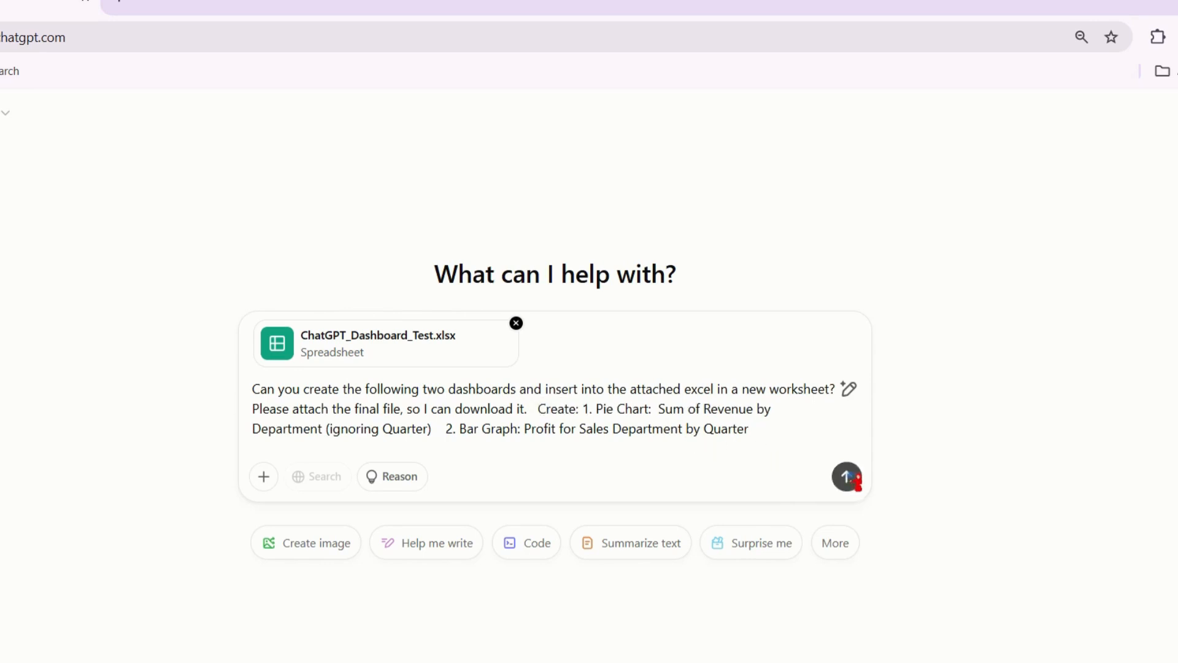
pyautogui.click(848, 477)
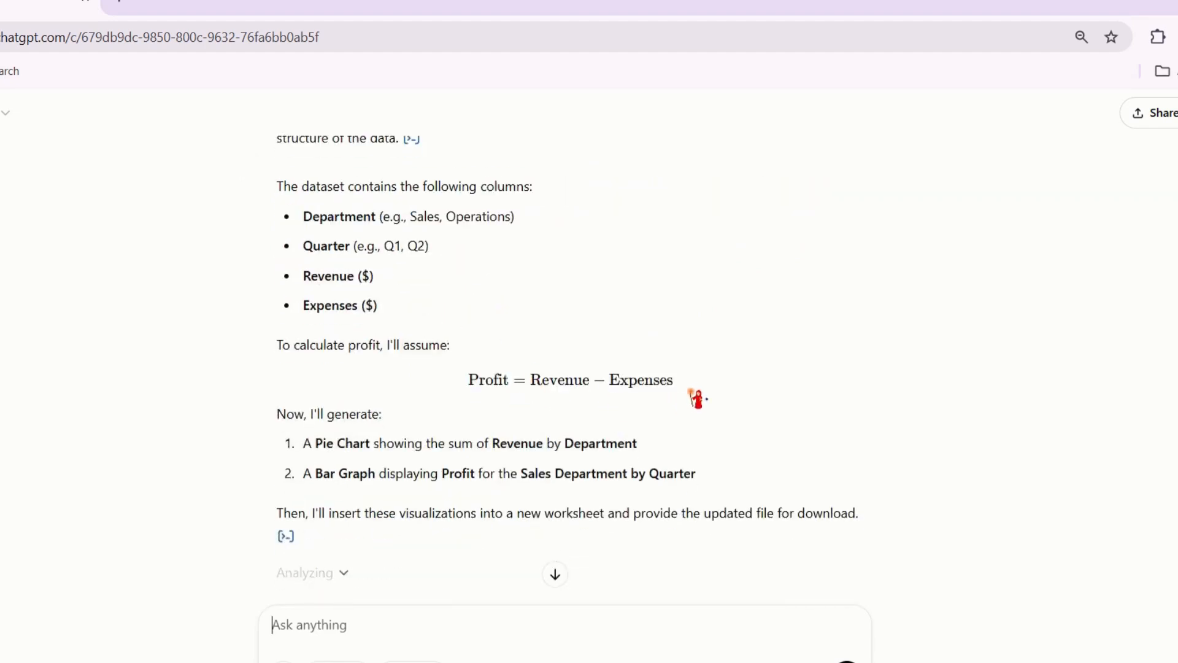
# Open the downloaded Updated_ChatGPT_Dashboard.xlsx from ChatGPT's reply in Excel and enable editing
pyautogui.scroll(-1, 707, 393)
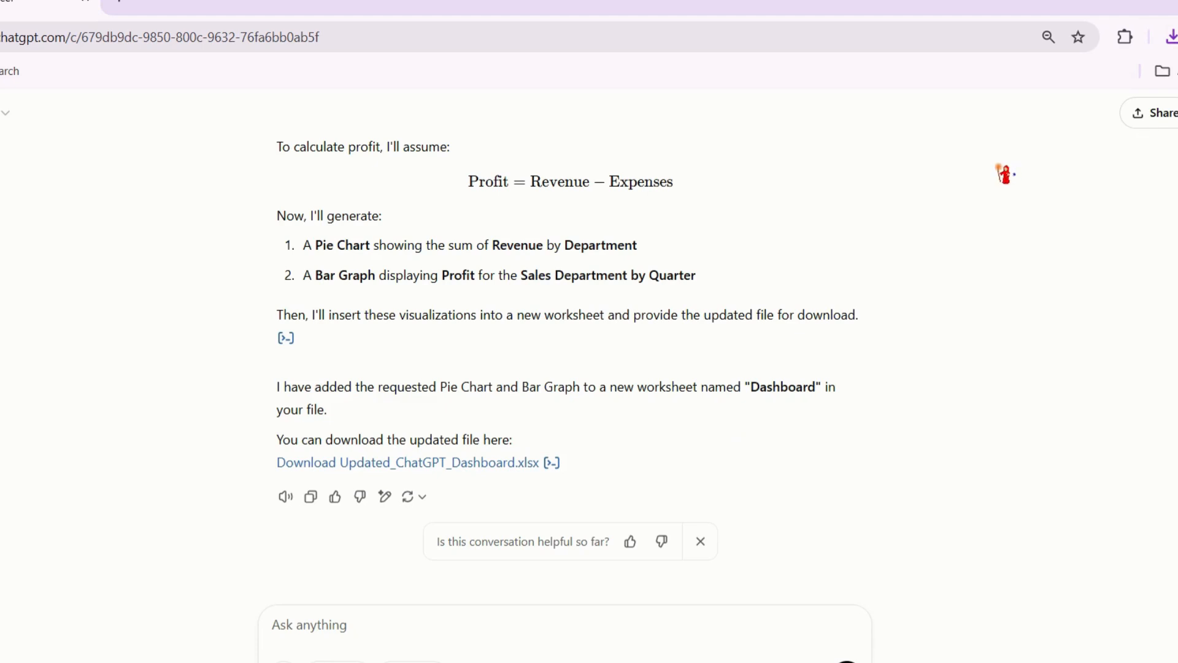
pyautogui.click(1171, 38)
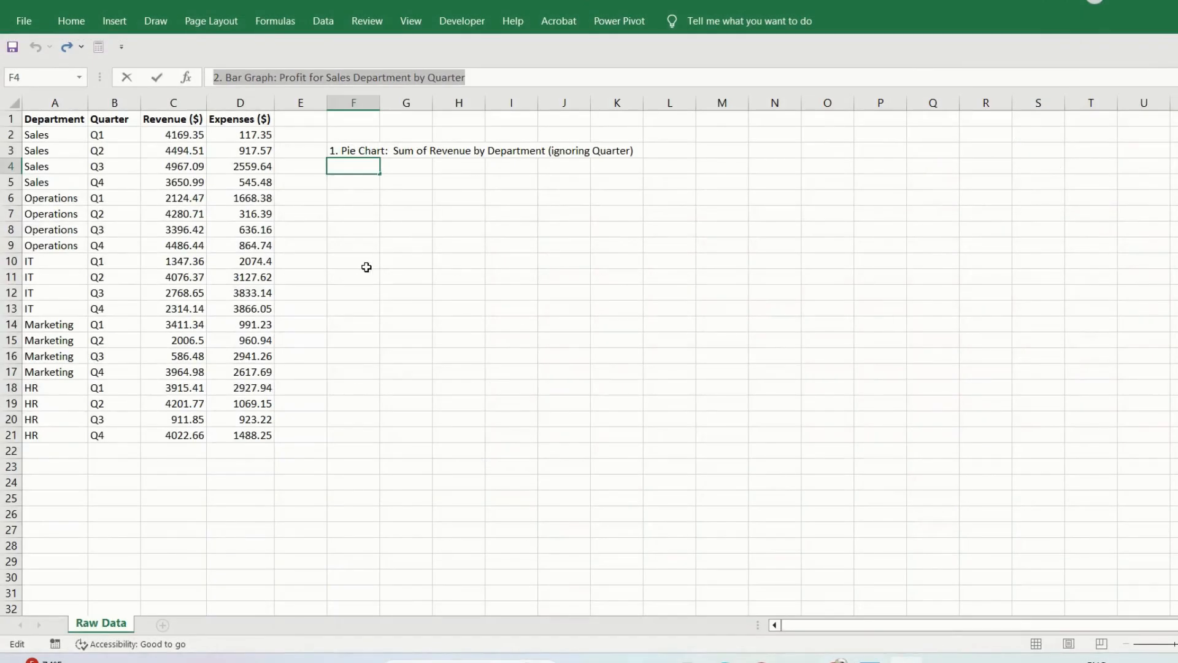
pyautogui.click(366, 267)
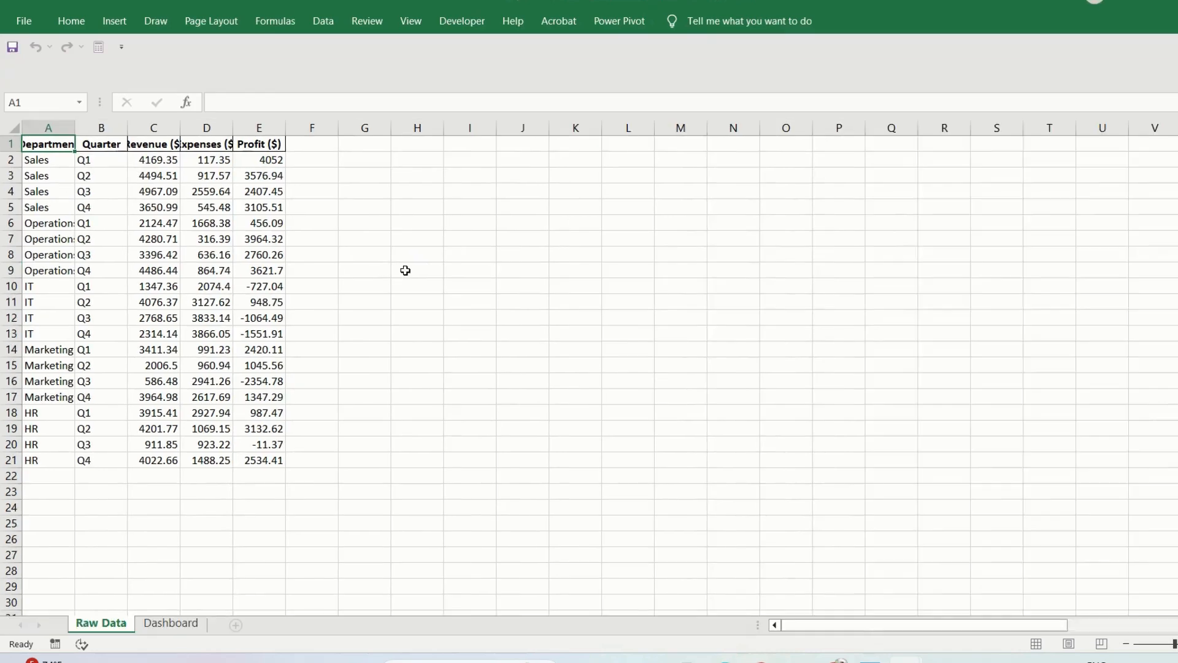
pyautogui.click(644, 75)
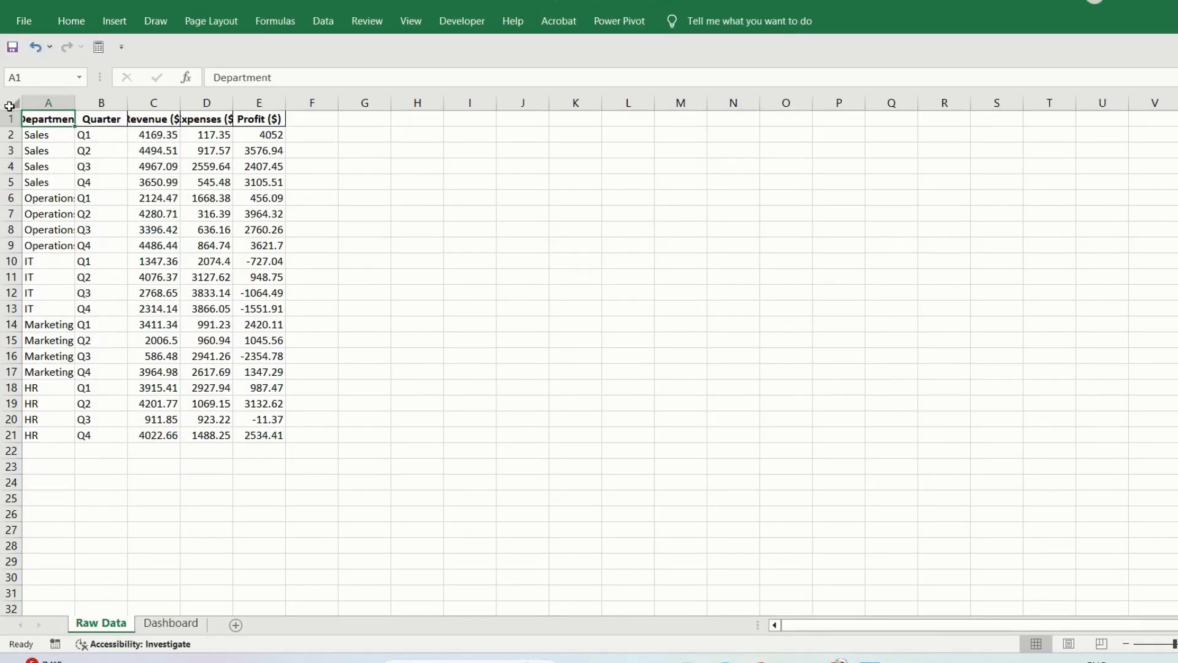
# Autofit all column widths on the Raw Data sheet and review the data in A2:E21
pyautogui.click(12, 103)
pyautogui.doubleClick(72, 101)
pyautogui.click(284, 228)
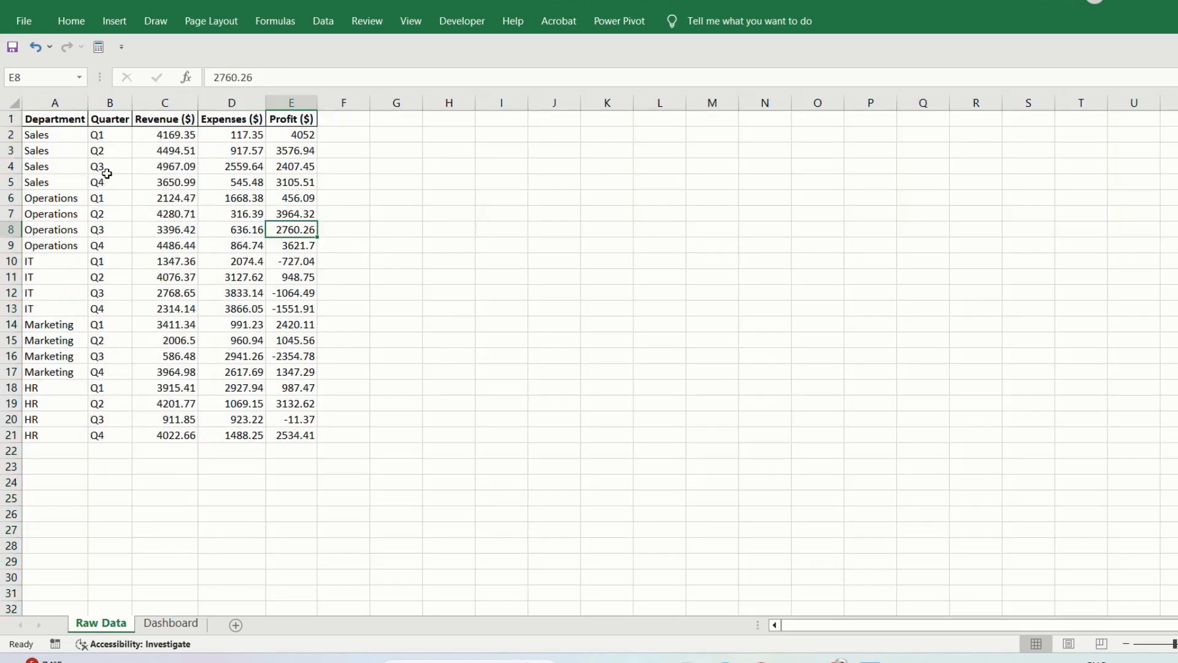
pyautogui.moveTo(73, 137); pyautogui.dragTo(297, 432)
pyautogui.click(480, 336)
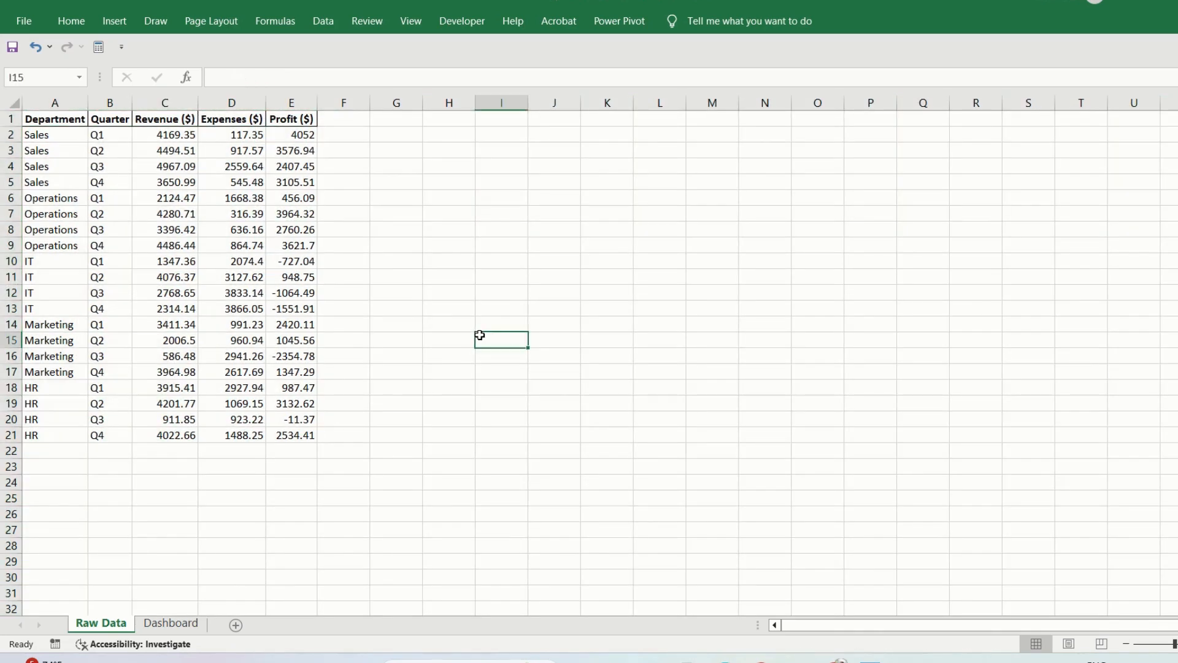
# On the Dashboard sheet, place the bar graph picture beside the pie chart and shrink the pie chart picture
pyautogui.click(172, 623)
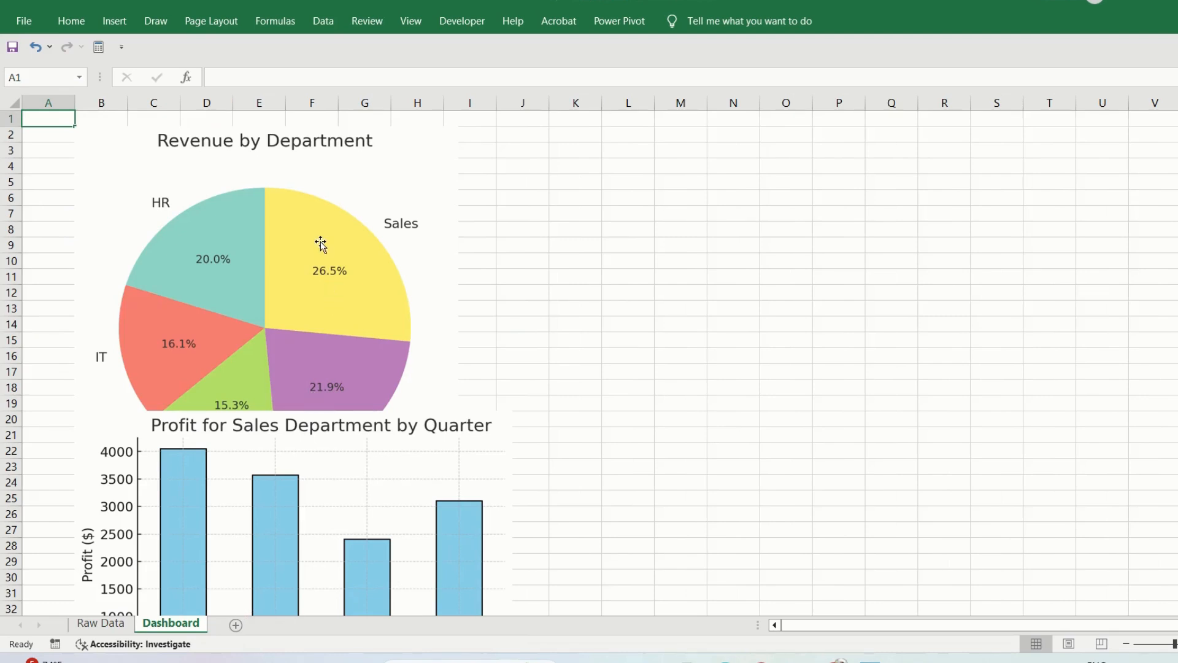
pyautogui.moveTo(320, 244); pyautogui.dragTo(314, 235)
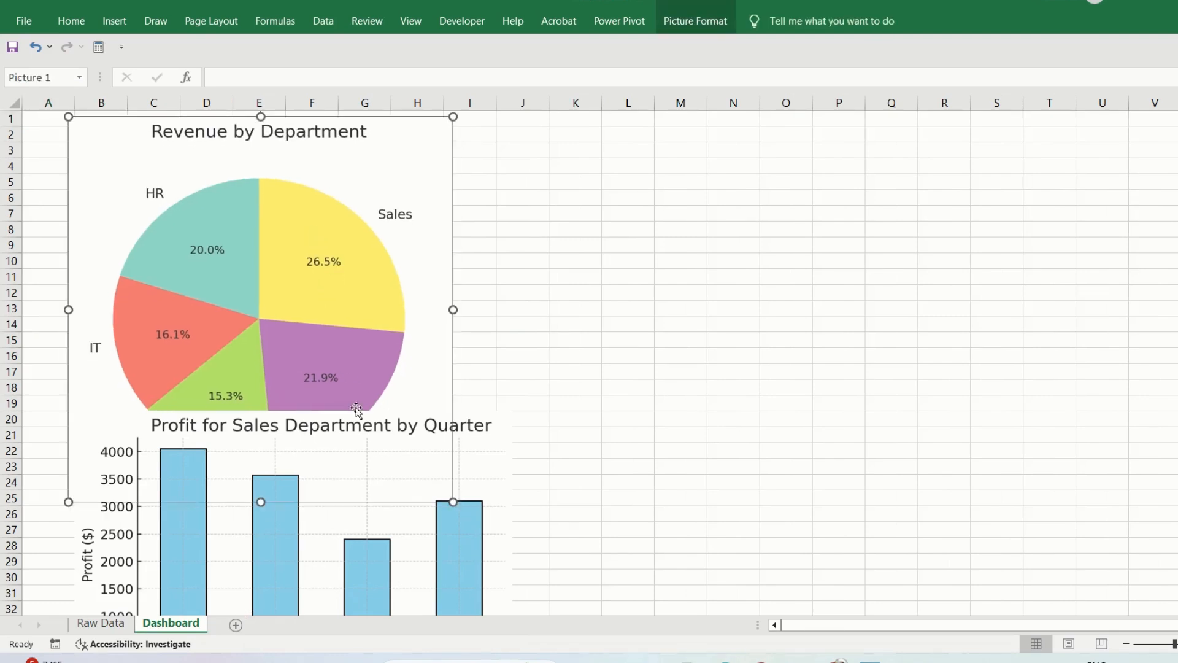
pyautogui.moveTo(351, 531); pyautogui.dragTo(896, 257)
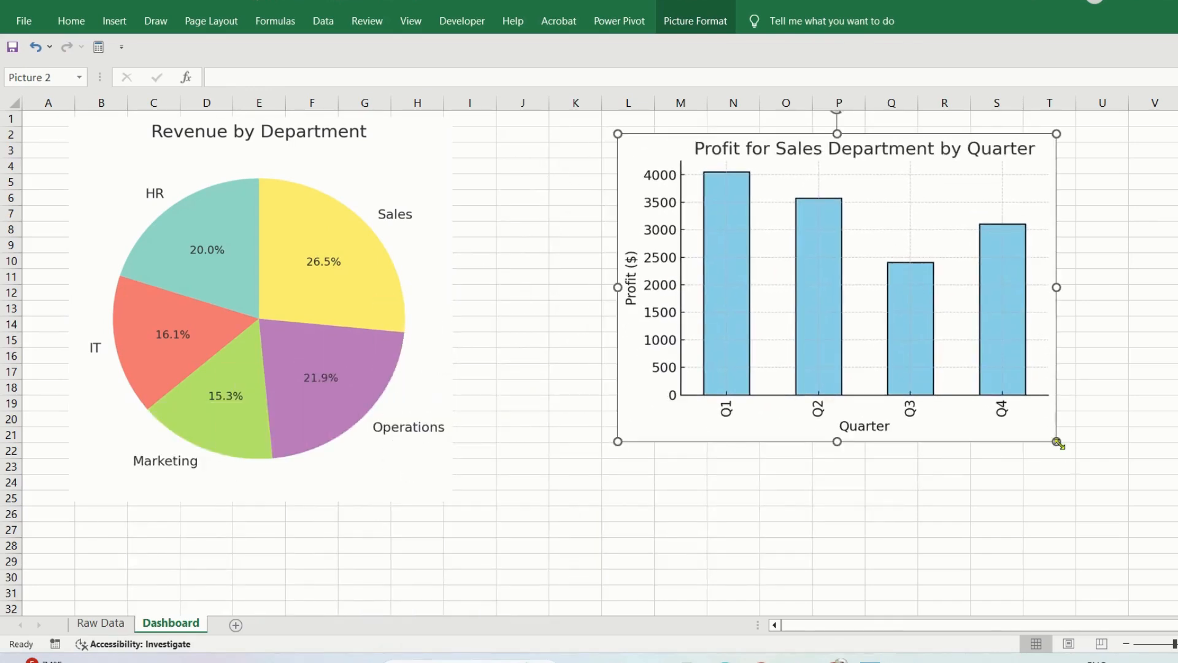
pyautogui.click(395, 473)
pyautogui.moveTo(452, 504); pyautogui.dragTo(433, 446)
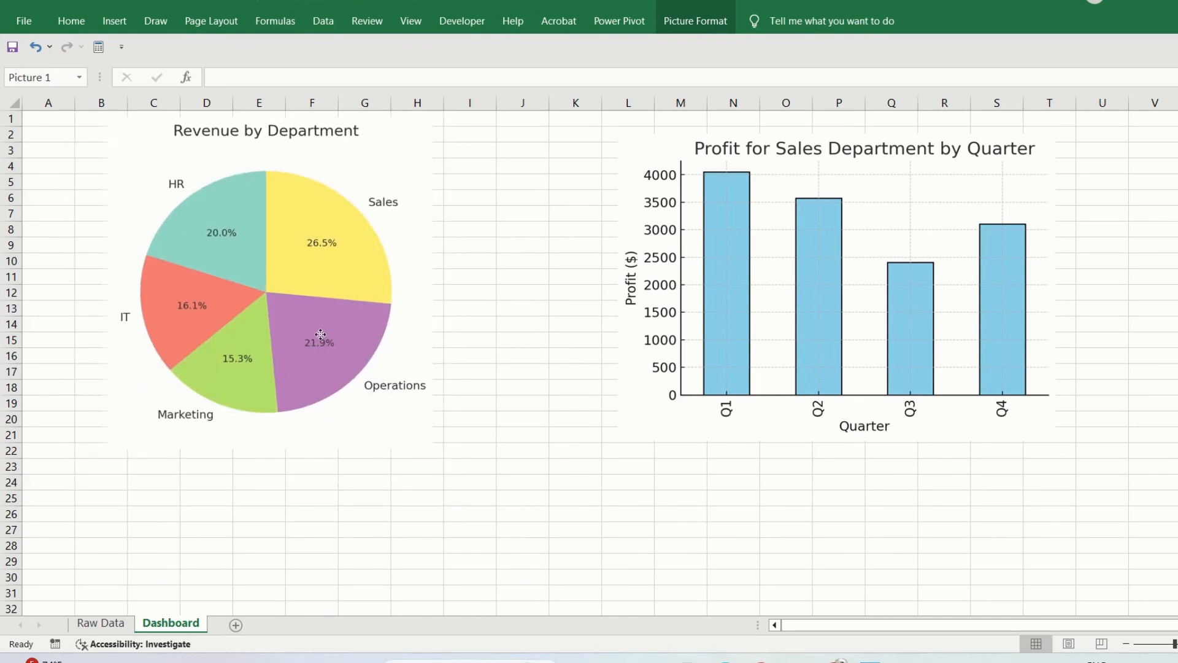
pyautogui.moveTo(700, 295); pyautogui.dragTo(630, 285)
# Insert a PivotTable on a new worksheet from the Raw Data range A1:E21
pyautogui.click(98, 624)
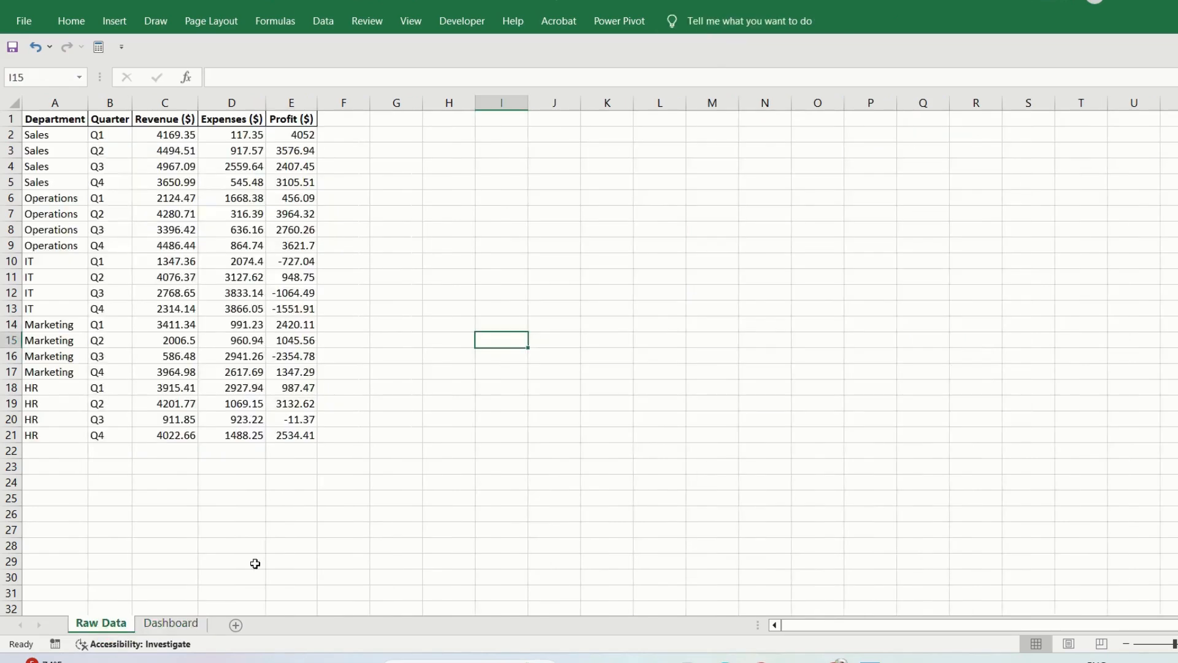
pyautogui.moveTo(74, 124); pyautogui.dragTo(284, 439)
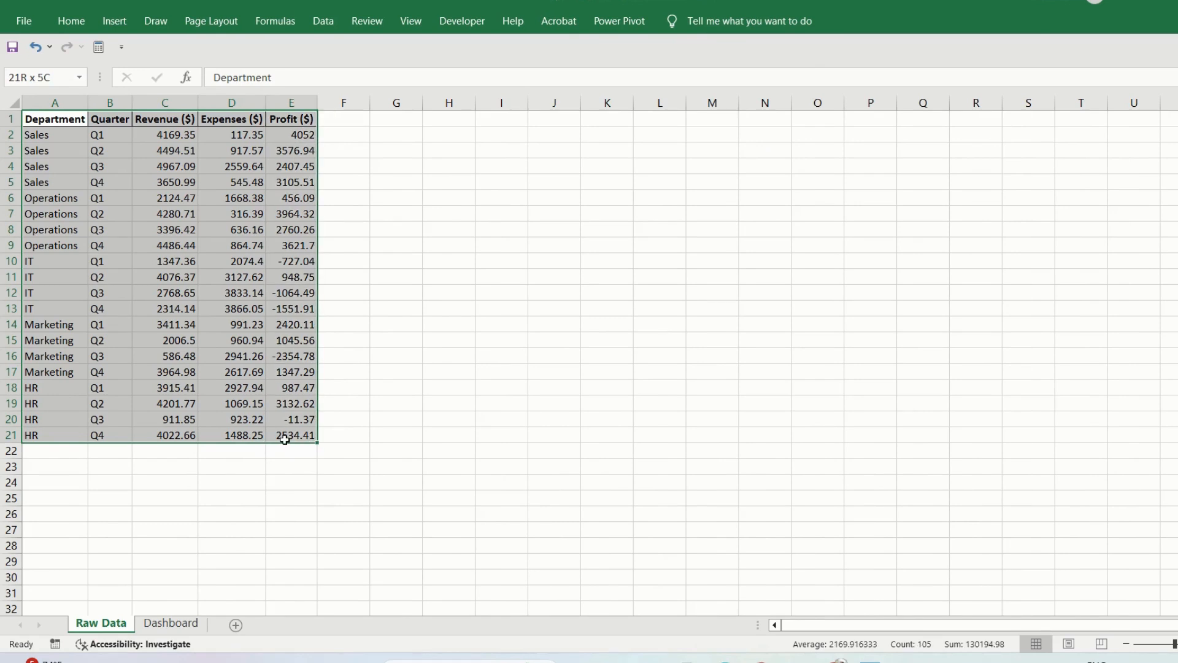
pyautogui.moveTo(284, 439); pyautogui.dragTo(284, 439)
pyautogui.click(114, 23)
pyautogui.click(19, 61)
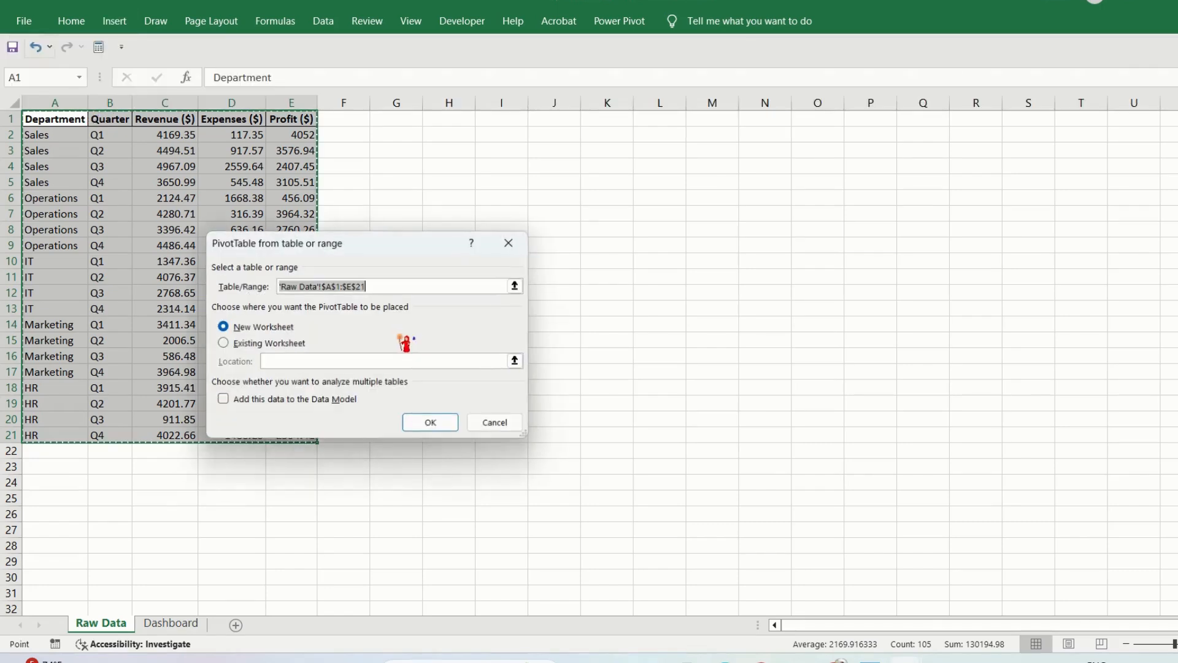
pyautogui.click(446, 429)
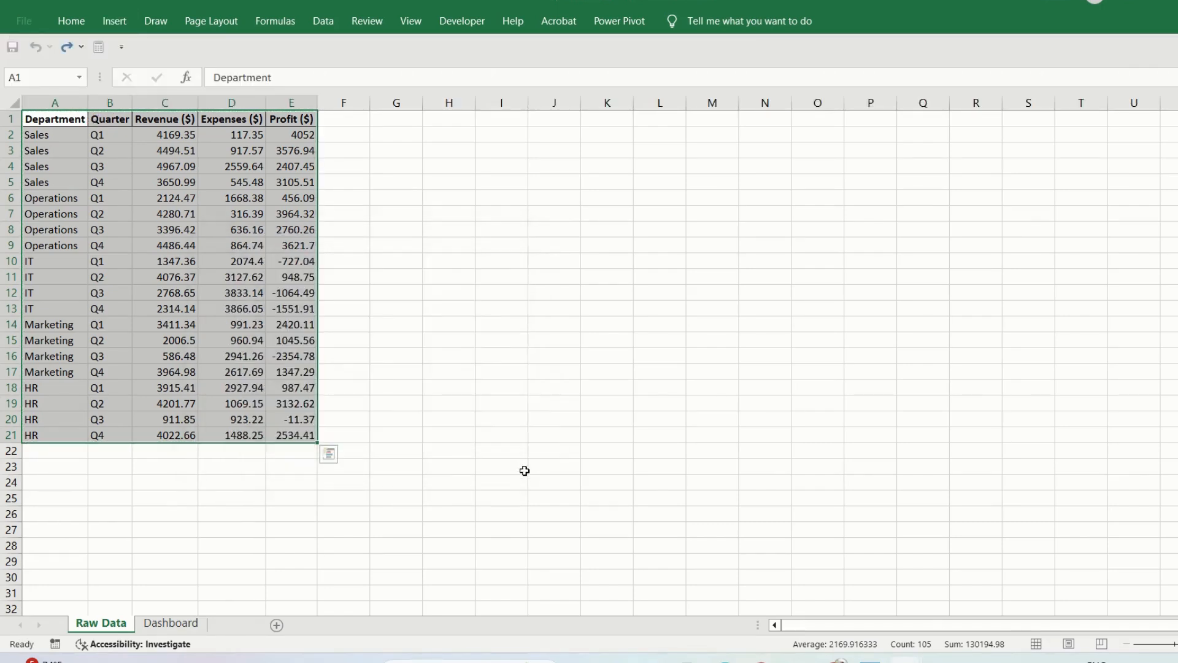
# Position the new PivotTable sheet between Raw Data and Dashboard and rename it "Pivot"
pyautogui.moveTo(113, 625); pyautogui.dragTo(202, 616)
pyautogui.doubleClick(150, 624)
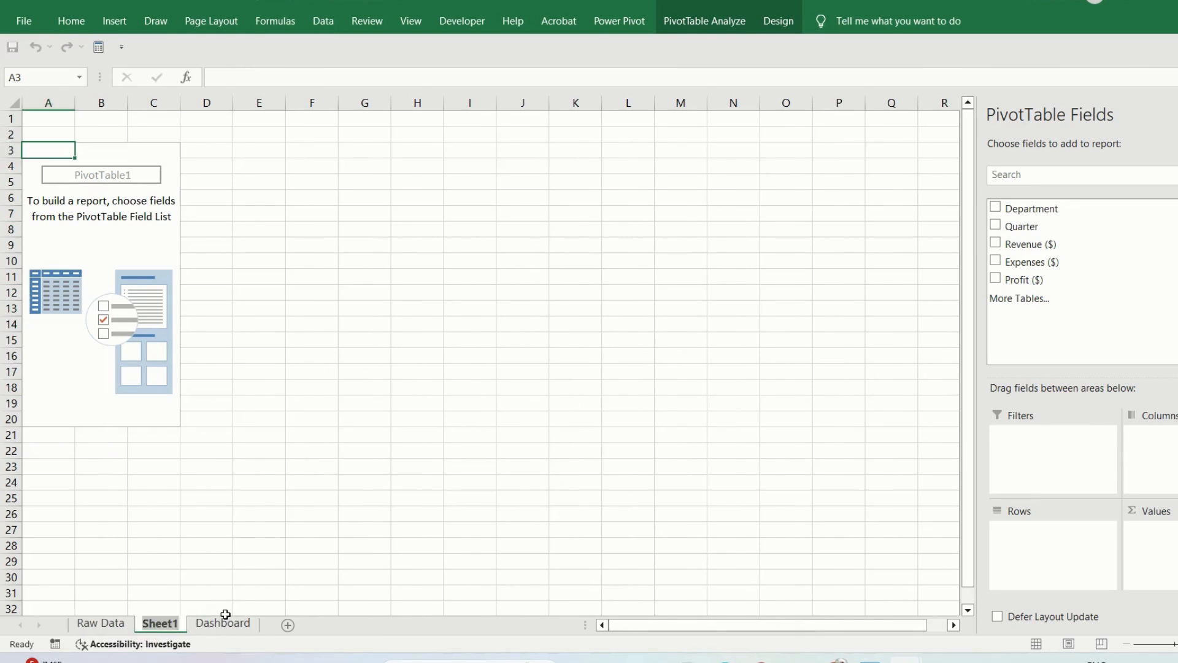
pyautogui.write('Pivot')
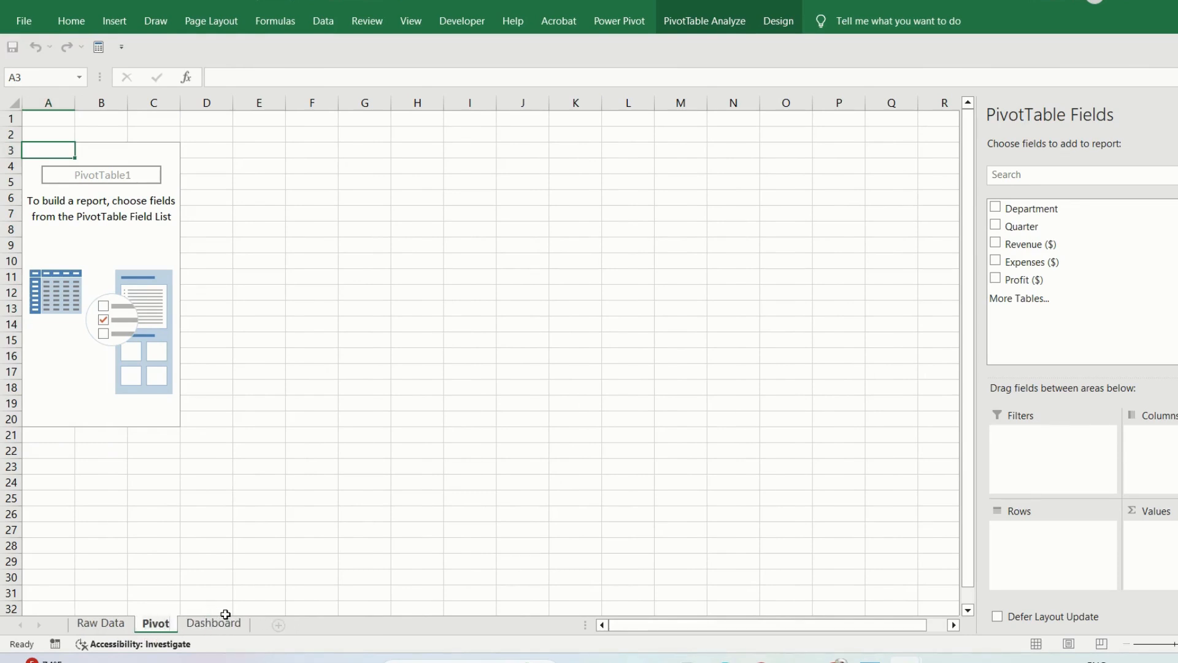
pyautogui.click(338, 481)
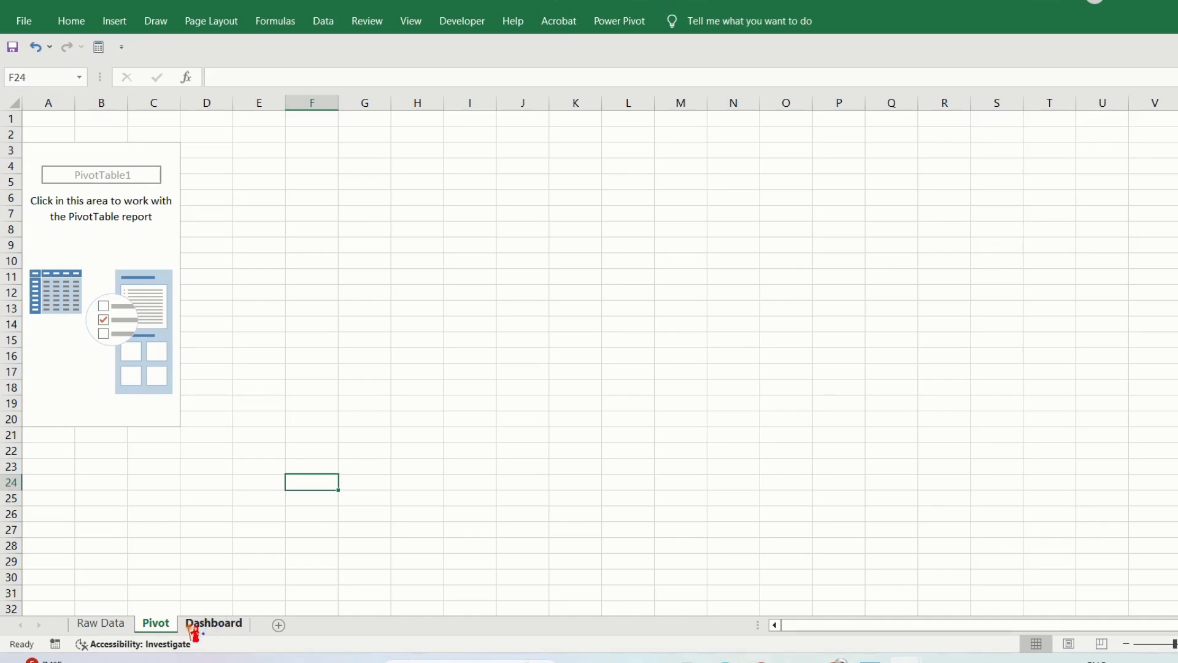
# Check the charts on the Dashboard sheet and return to the empty PivotTable on the Pivot sheet
pyautogui.click(110, 406)
pyautogui.click(232, 623)
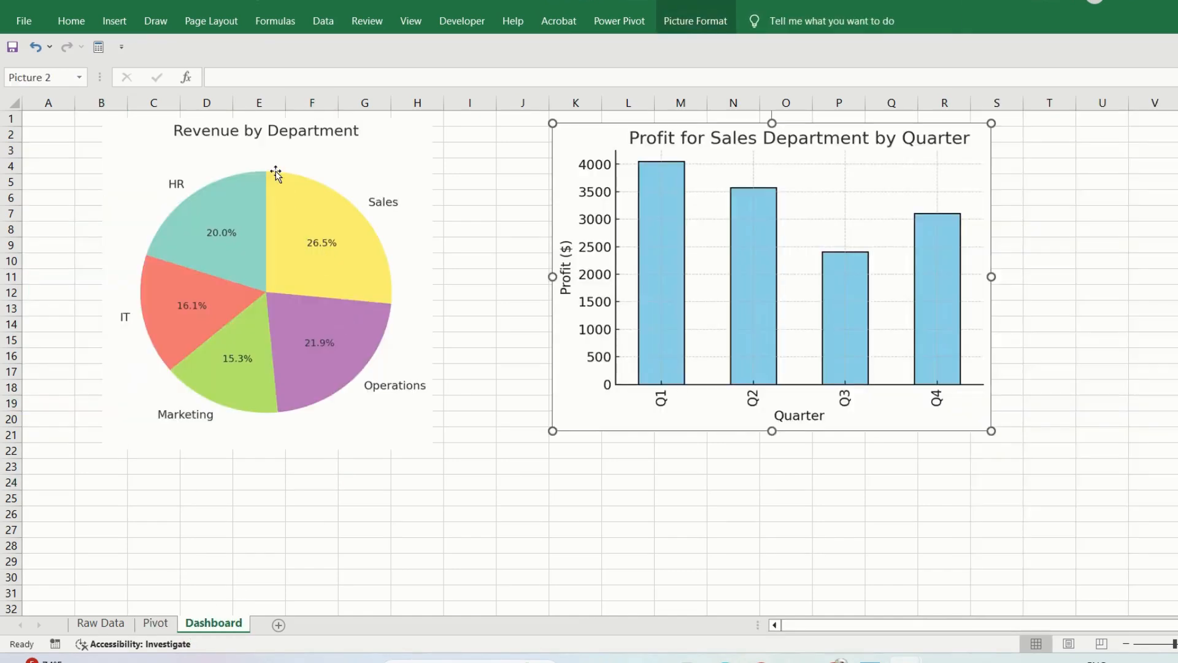
pyautogui.click(155, 624)
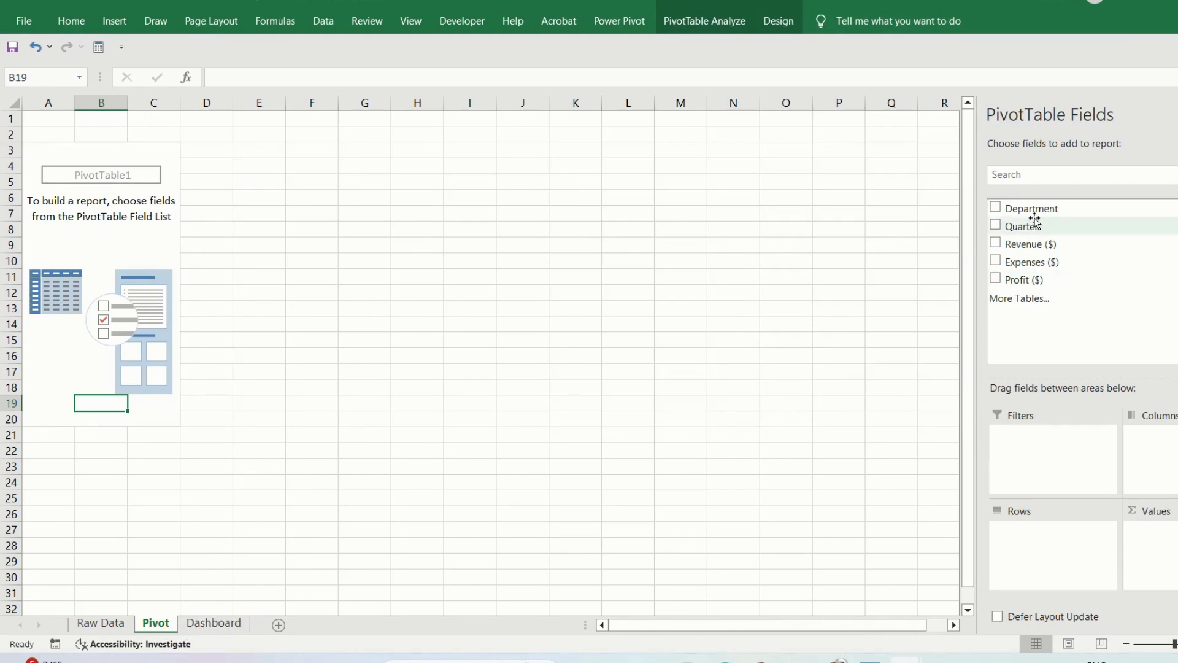
# Set up the PivotTable on the Pivot sheet with Department as rows and the sum of Revenue ($) as values, checking against the Dashboard charts
pyautogui.moveTo(1031, 210); pyautogui.dragTo(1020, 551)
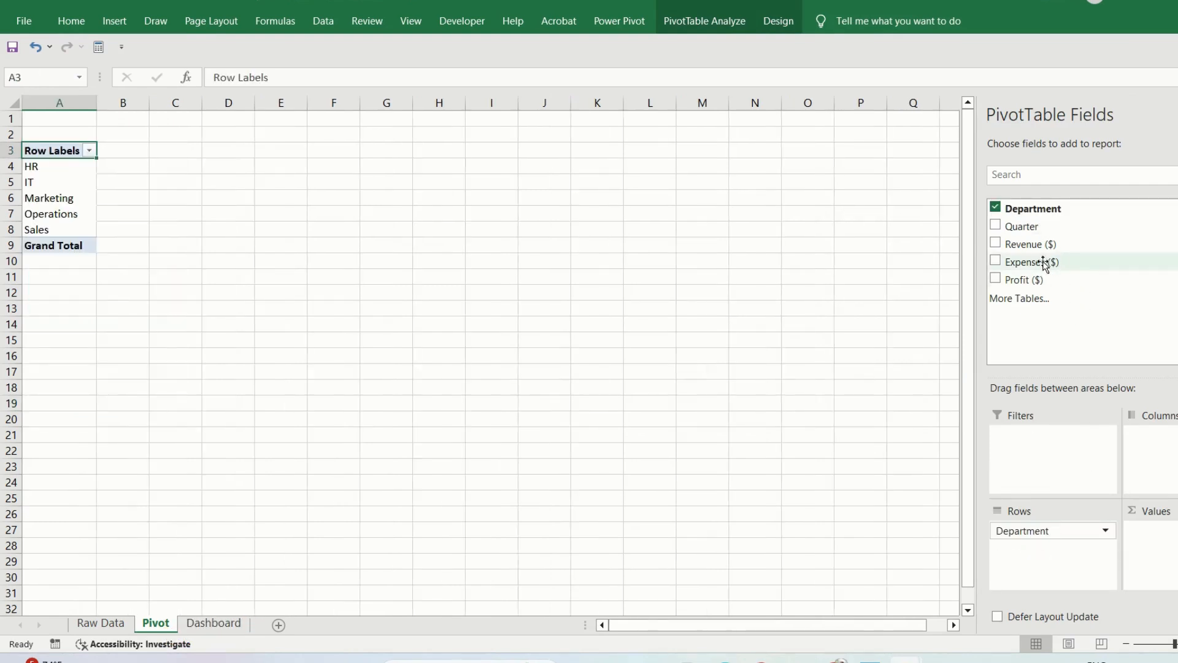
pyautogui.moveTo(1034, 244); pyautogui.dragTo(1152, 543)
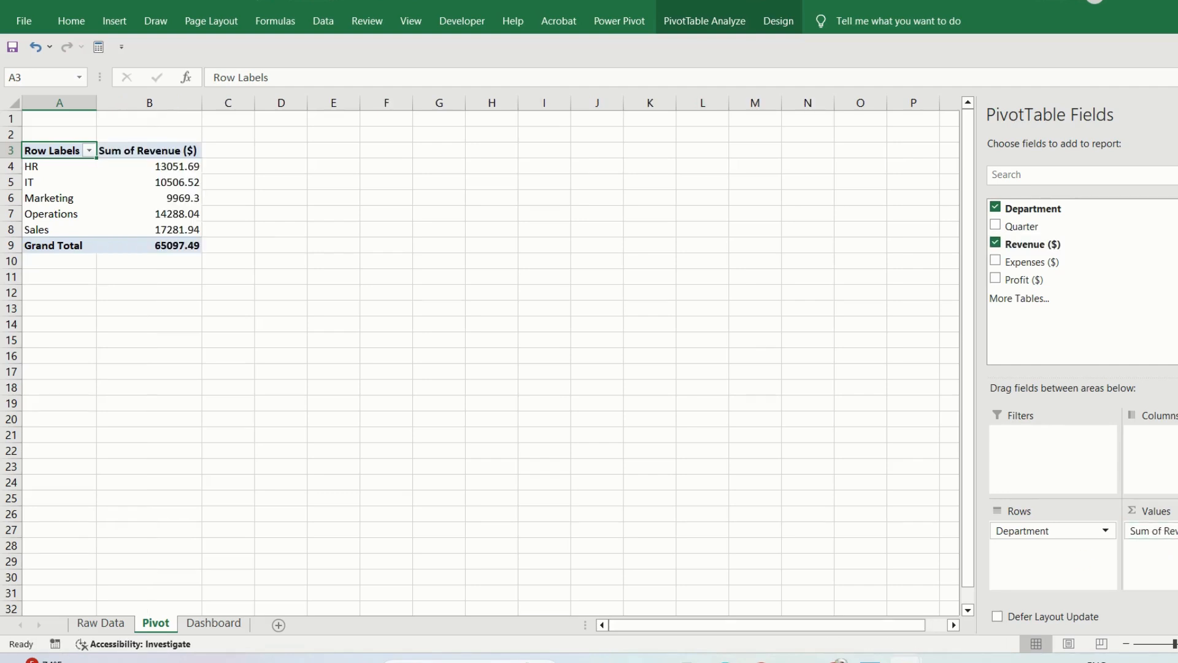
pyautogui.click(214, 623)
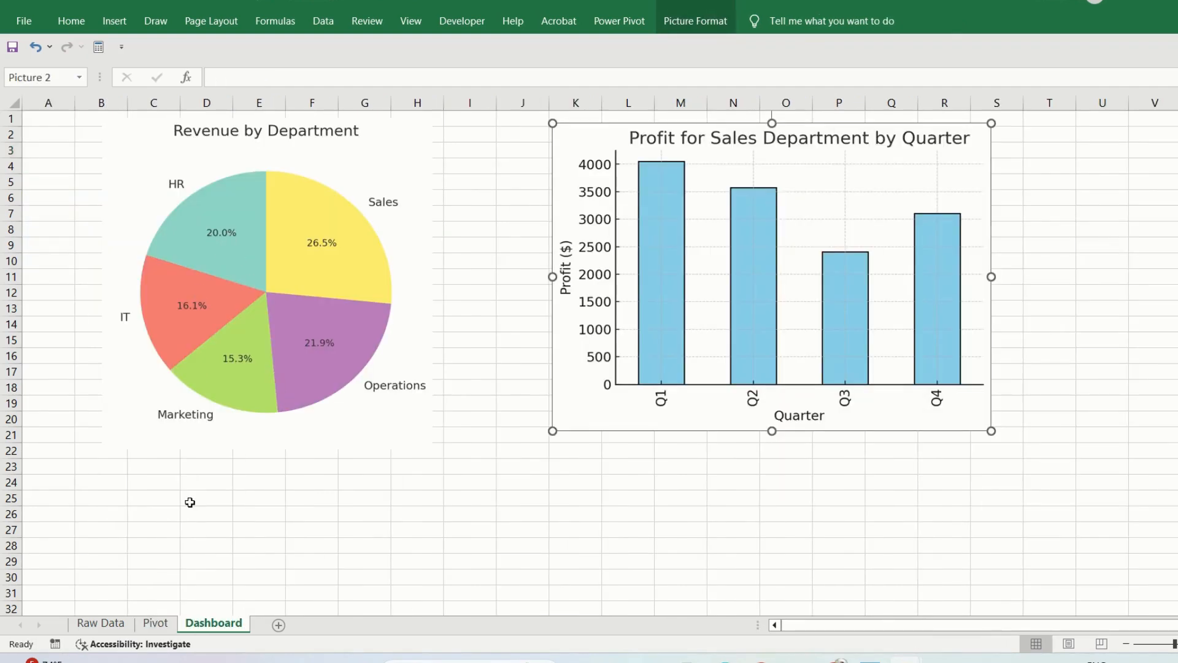
pyautogui.click(157, 623)
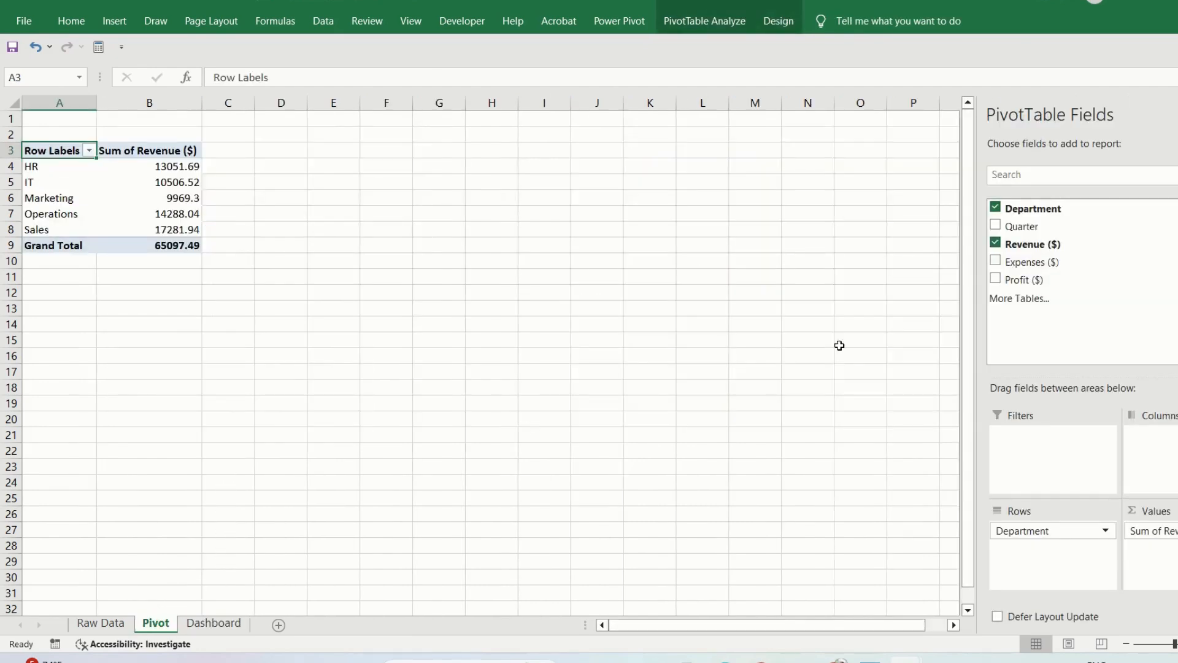
# Add Revenue ($) to the PivotTable values a second time and show it as % of Grand Total
pyautogui.moveTo(1054, 242); pyautogui.dragTo(1163, 548)
pyautogui.click(1154, 549)
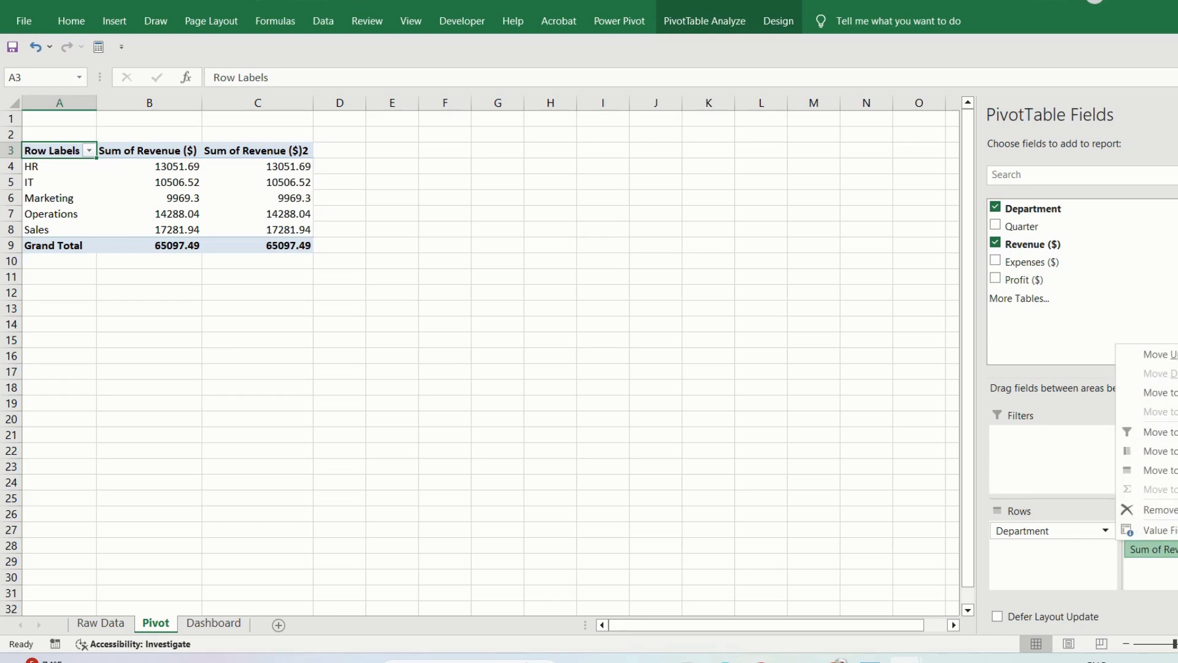
pyautogui.click(1159, 529)
pyautogui.click(347, 255)
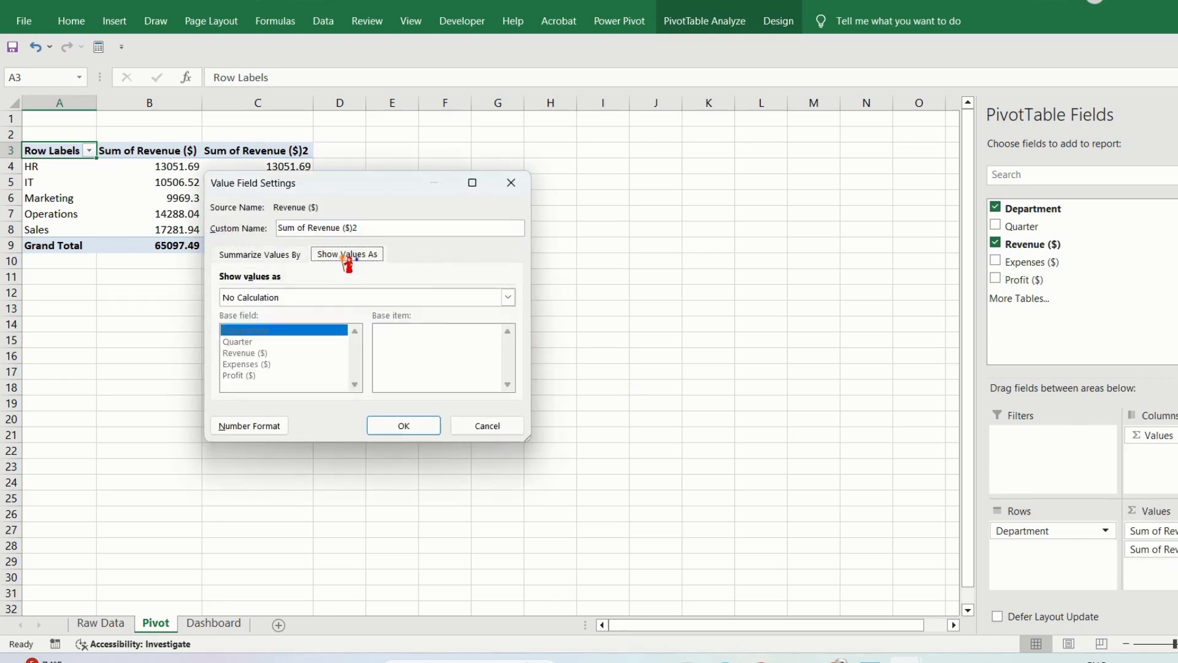
pyautogui.click(369, 299)
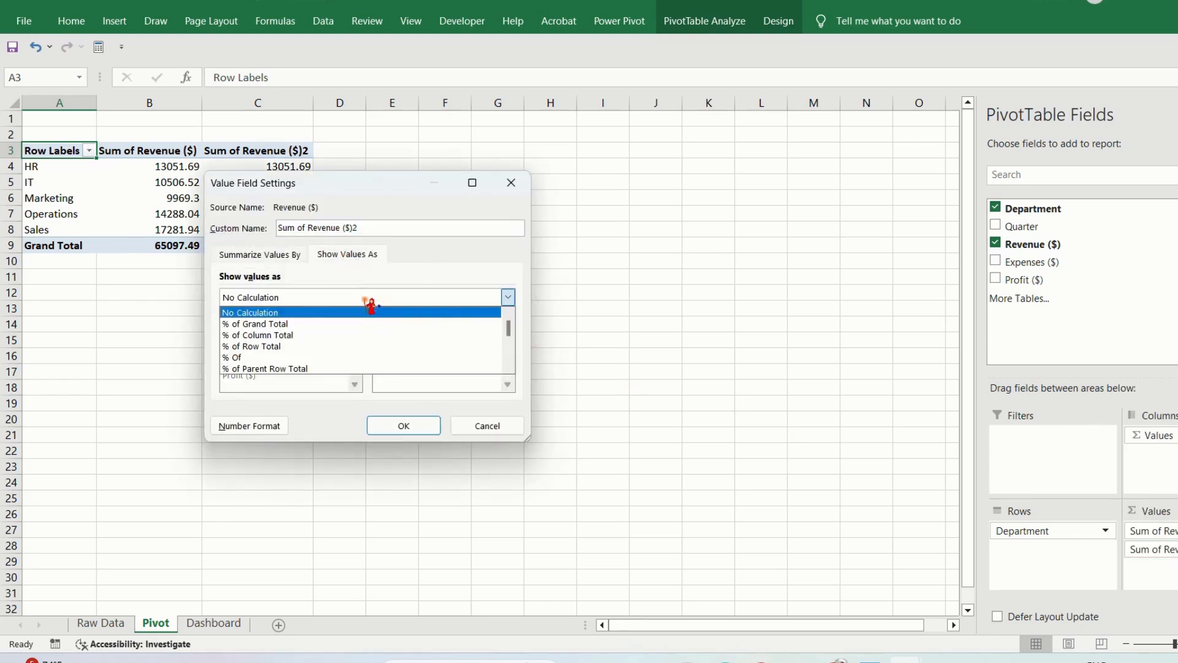
pyautogui.click(369, 324)
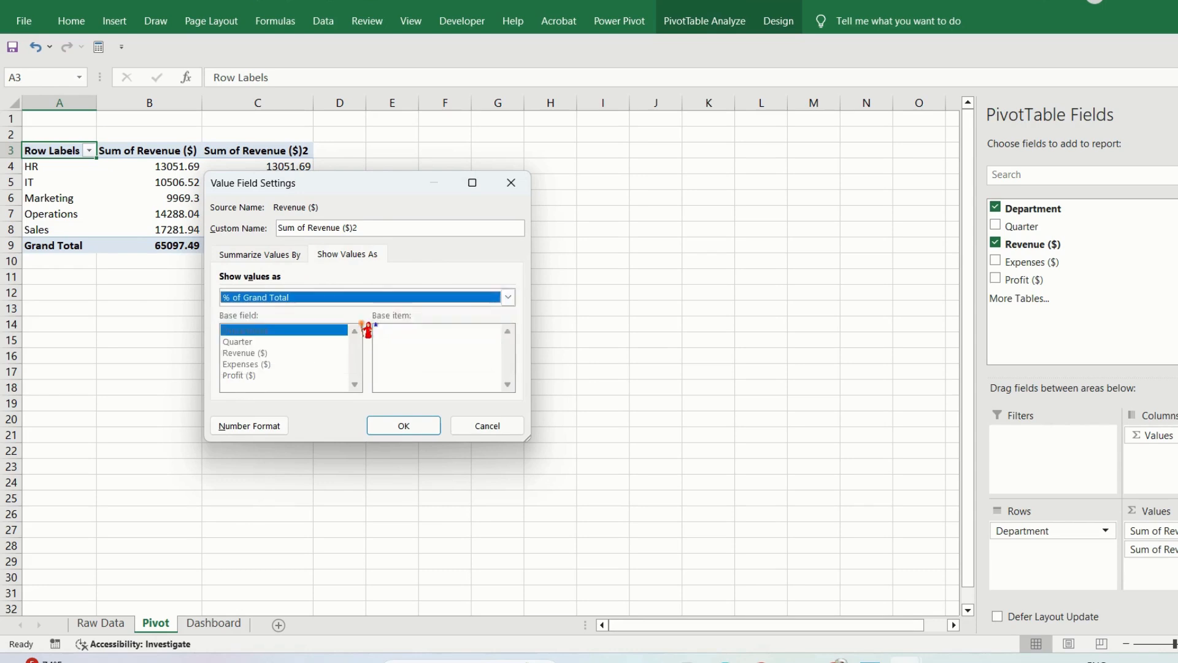
pyautogui.click(410, 430)
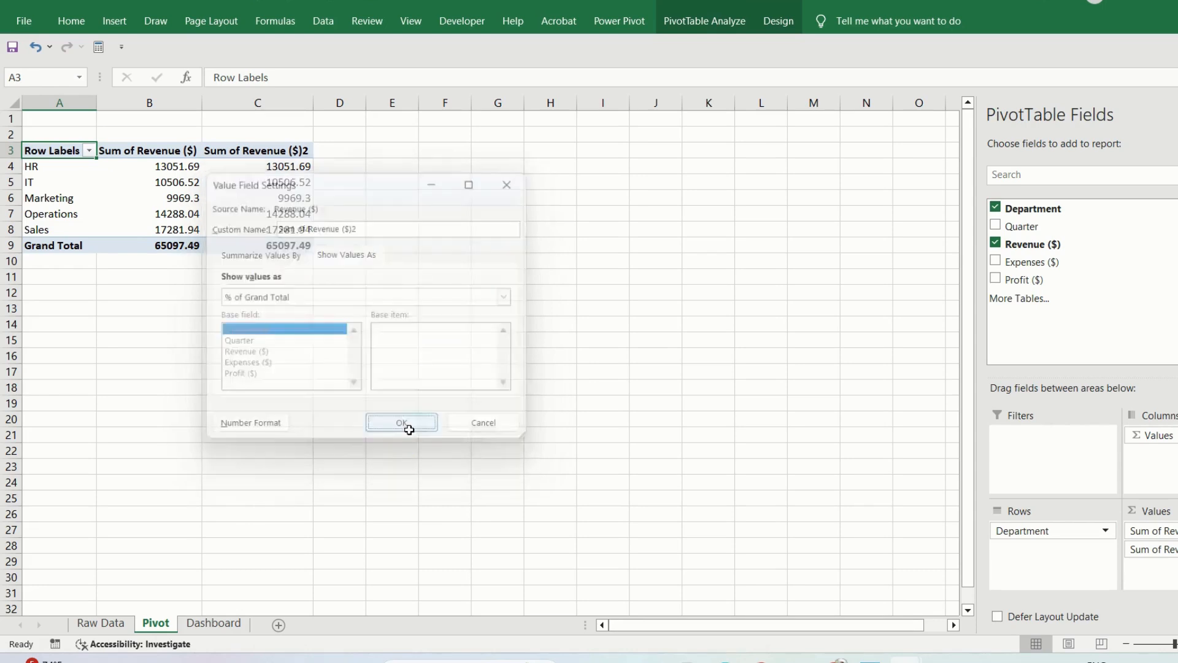
# Move the entire PivotTable from the Pivot sheet to cell C24 of the Dashboard sheet, below the pie chart
pyautogui.moveTo(58, 150); pyautogui.dragTo(256, 246)
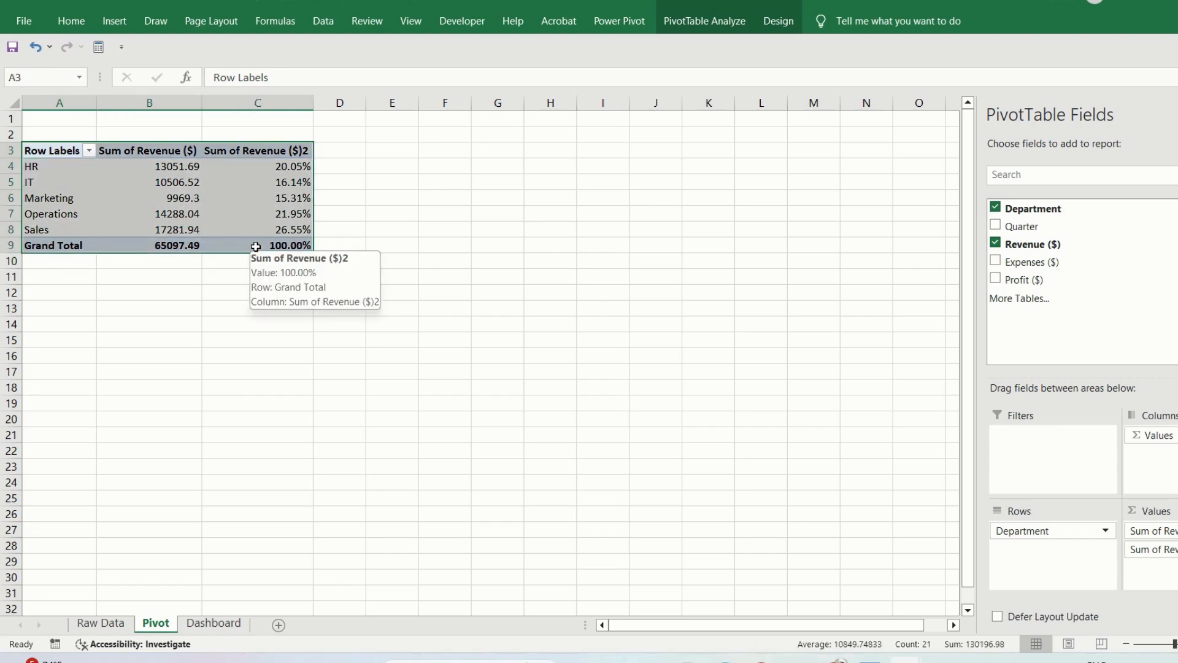
pyautogui.hotkey('ctrl', 'c')
pyautogui.click(234, 623)
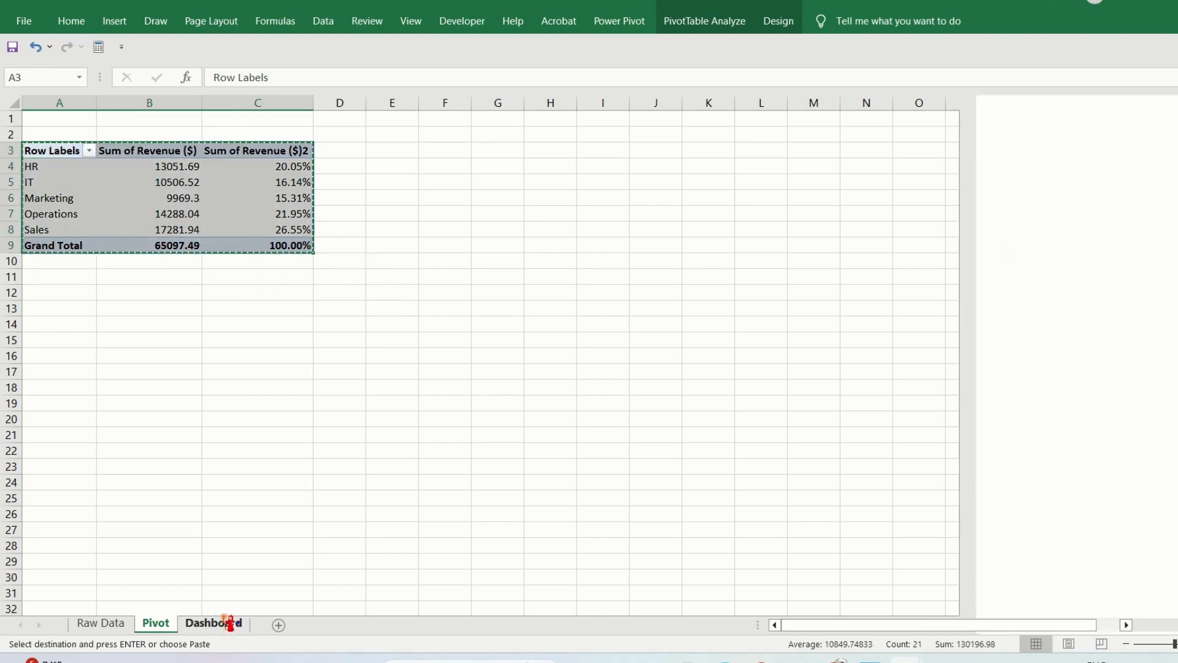
pyautogui.click(158, 486)
pyautogui.press('Return')
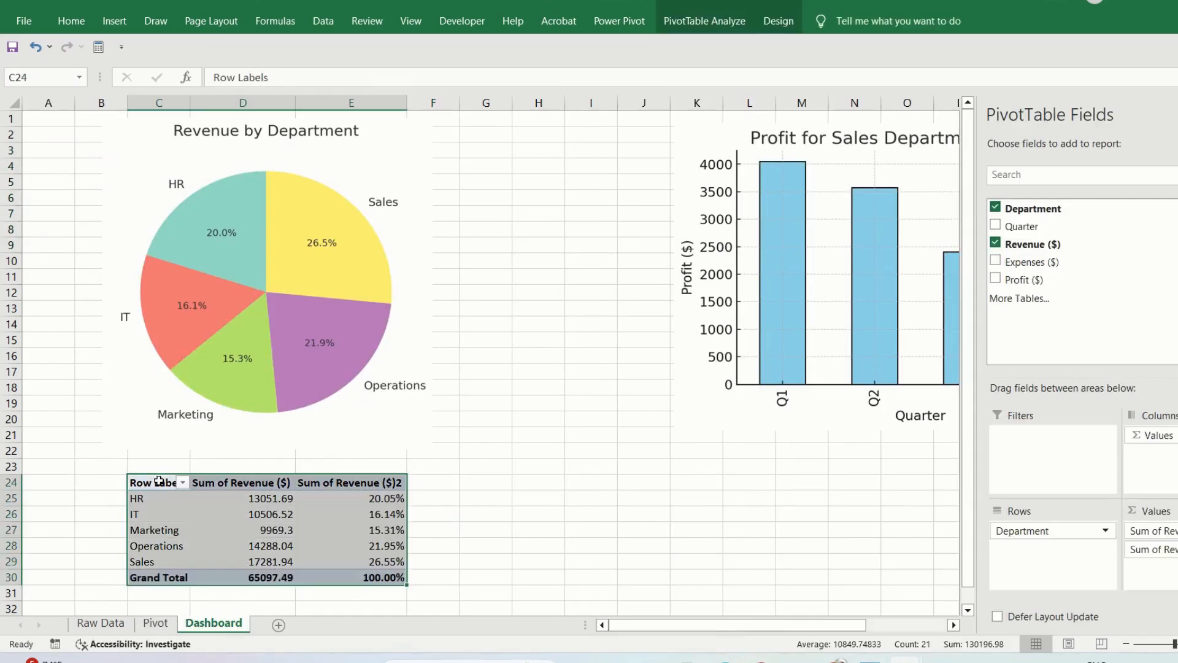
pyautogui.click(444, 471)
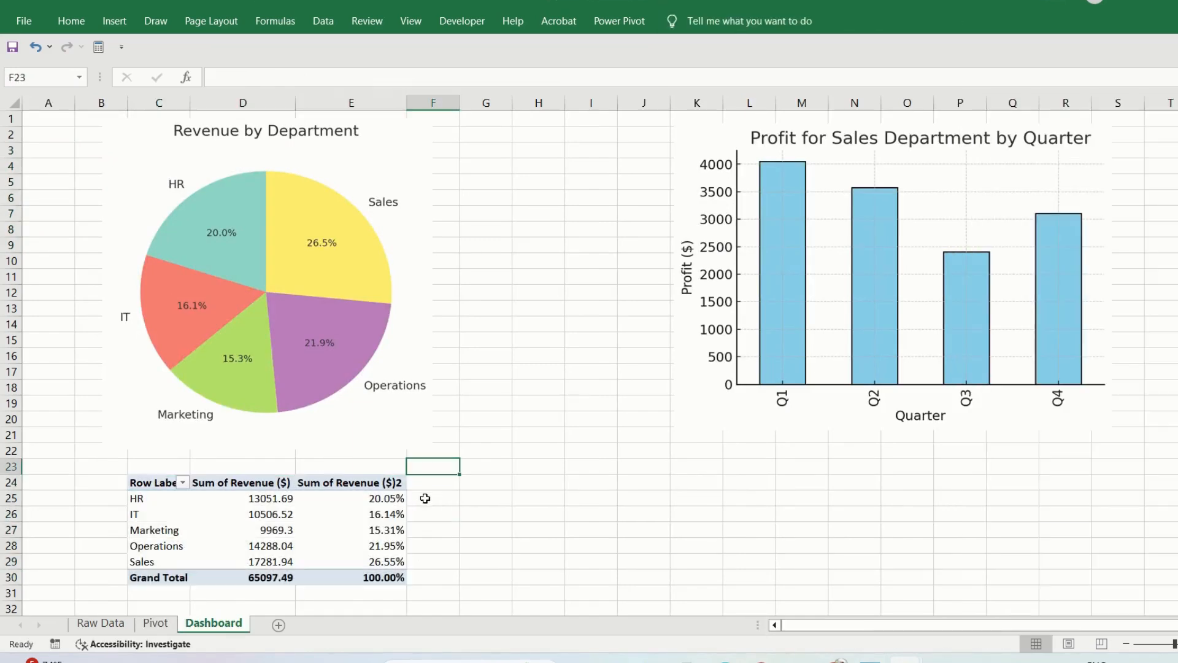
# Rename the PivotTable's second revenue column header in E24 to "% of Revenue ($)"
pyautogui.click(319, 484)
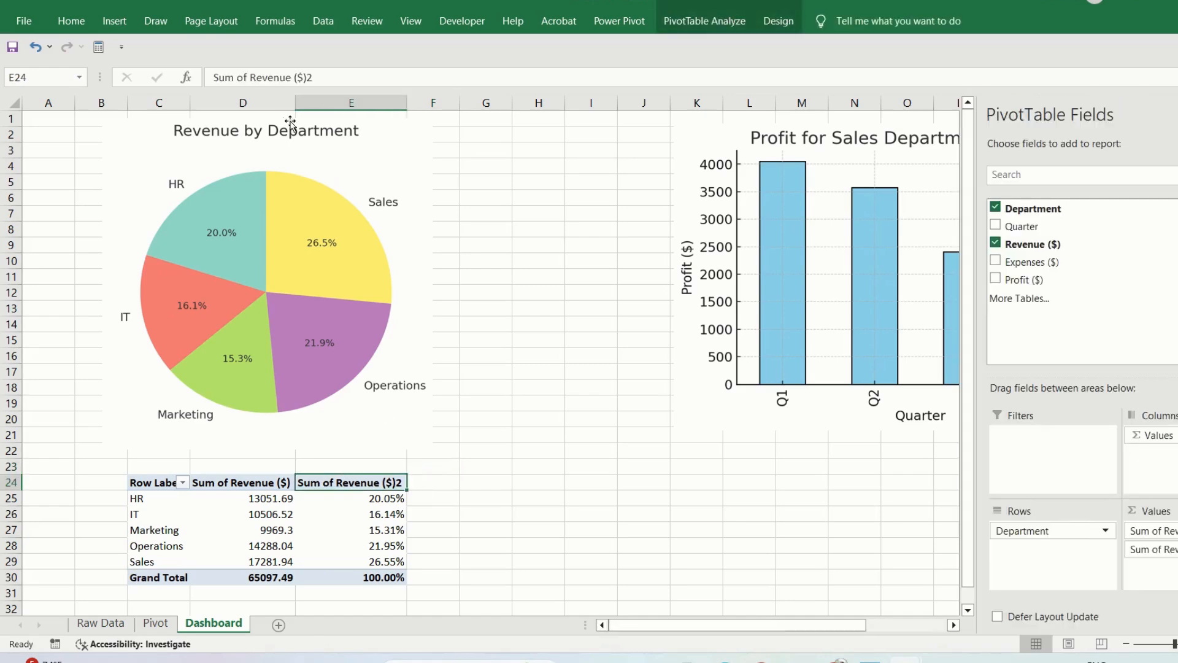
pyautogui.moveTo(234, 77); pyautogui.dragTo(204, 82)
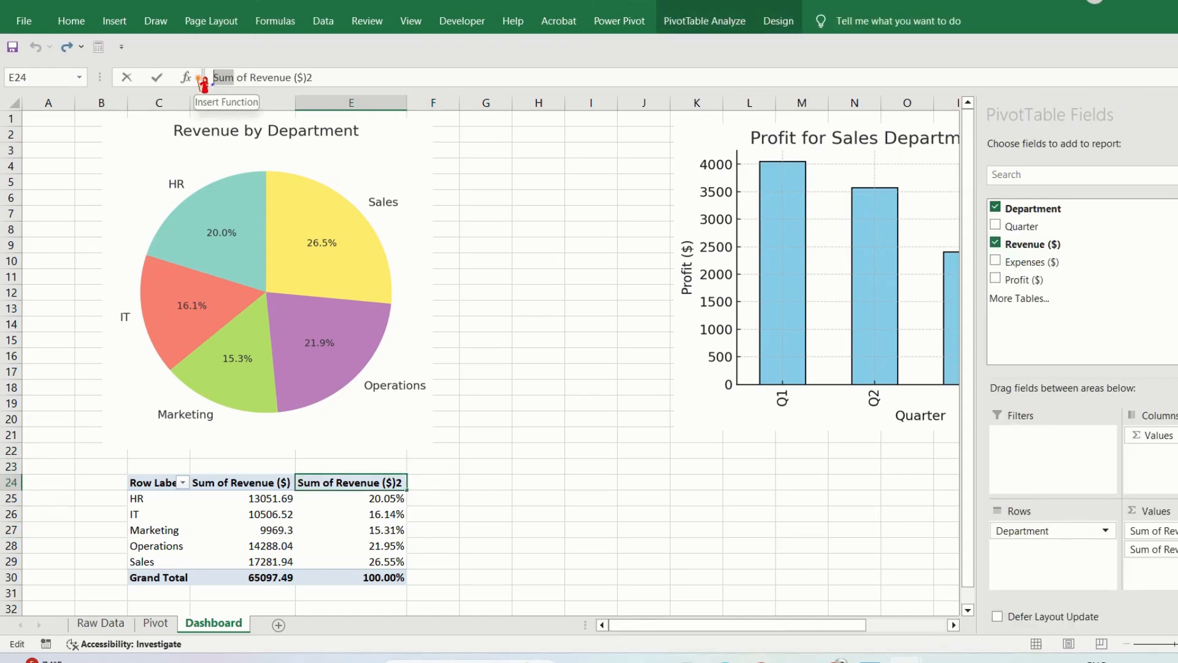
pyautogui.write('%')
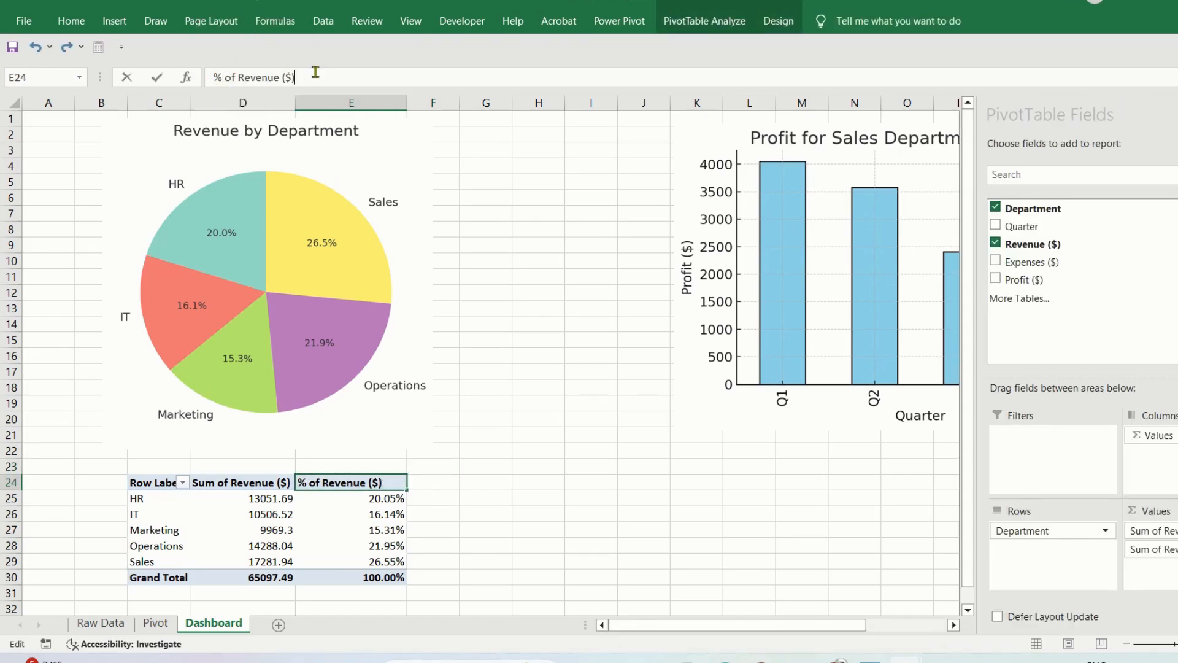
pyautogui.press('Return')
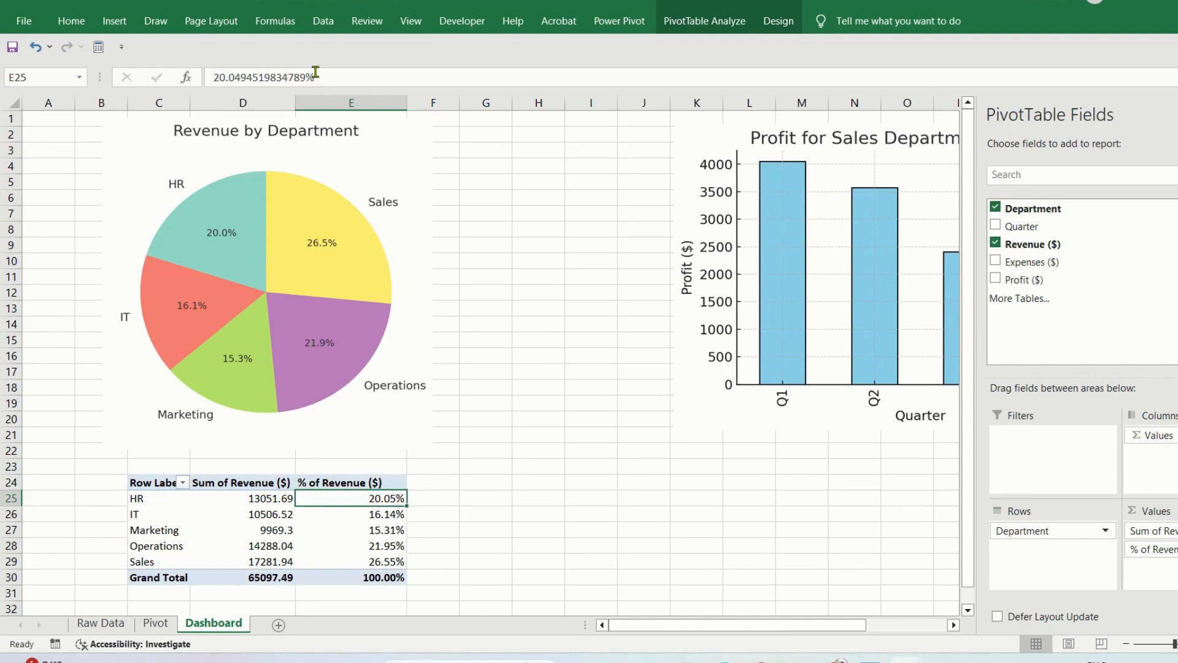
# Rename the Row Labels header in C24 to "Department" and fit column E to its contents
pyautogui.click(164, 484)
pyautogui.write('D')
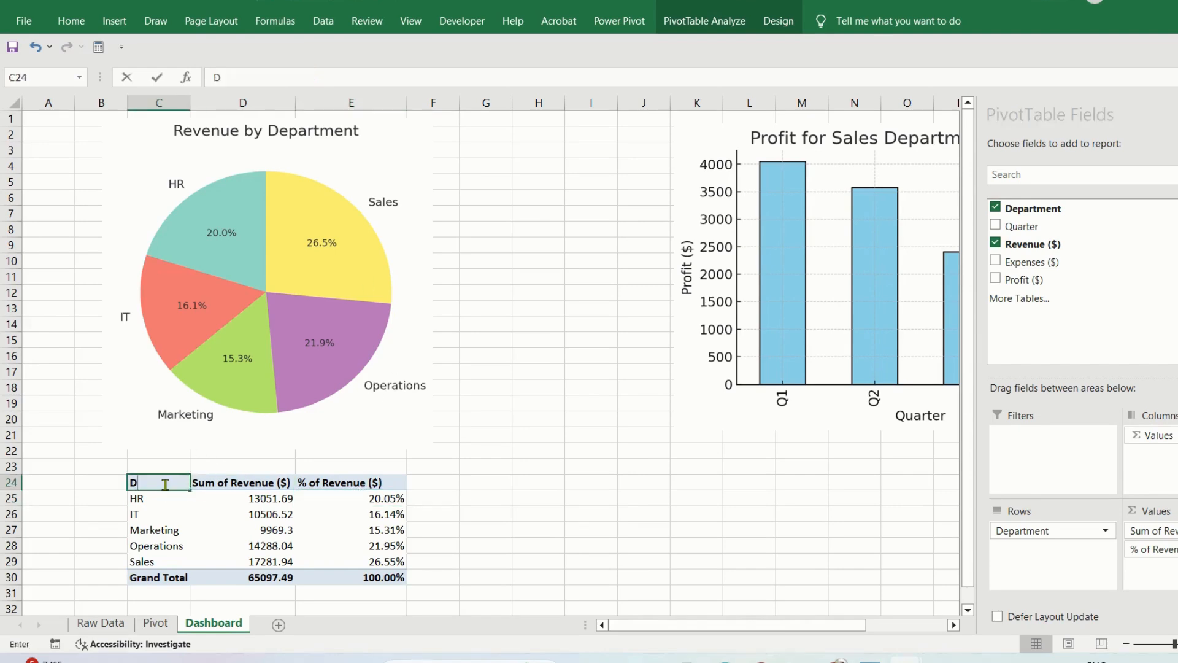
pyautogui.write('epartment')
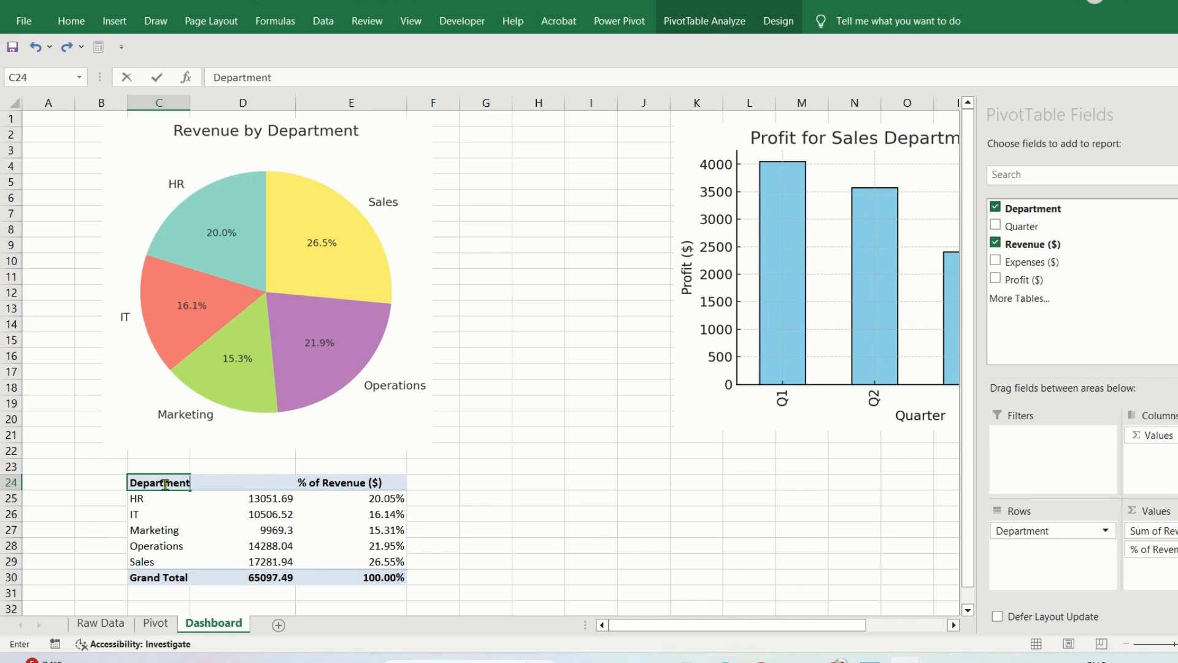
pyautogui.click(590, 503)
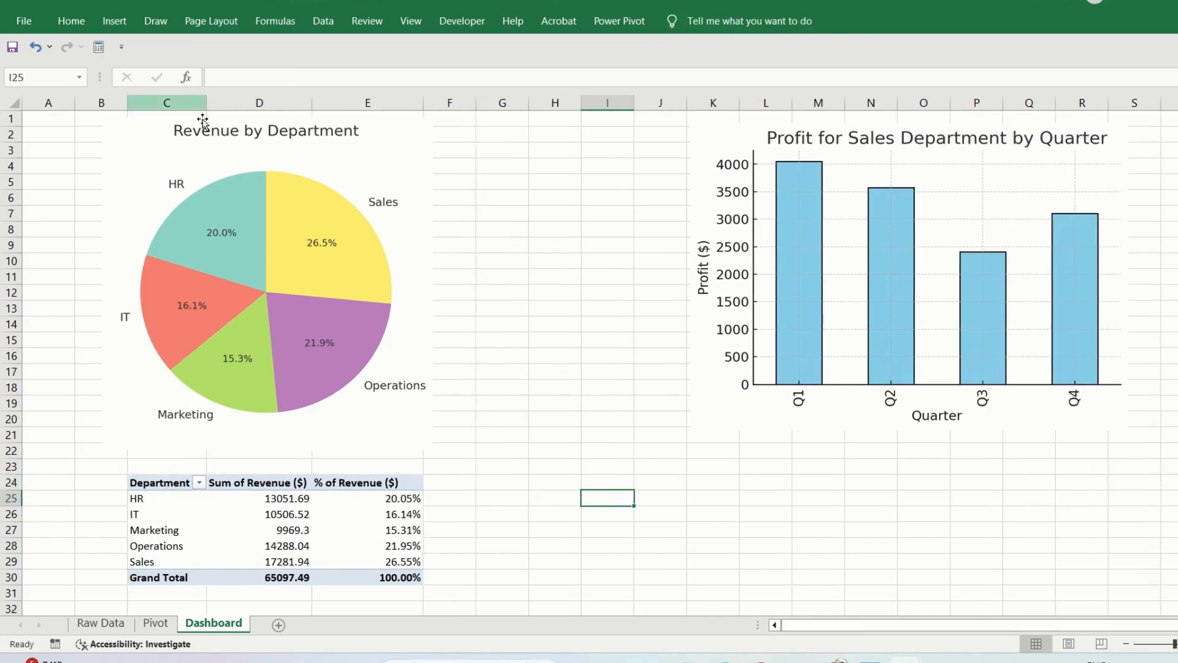
pyautogui.doubleClick(424, 103)
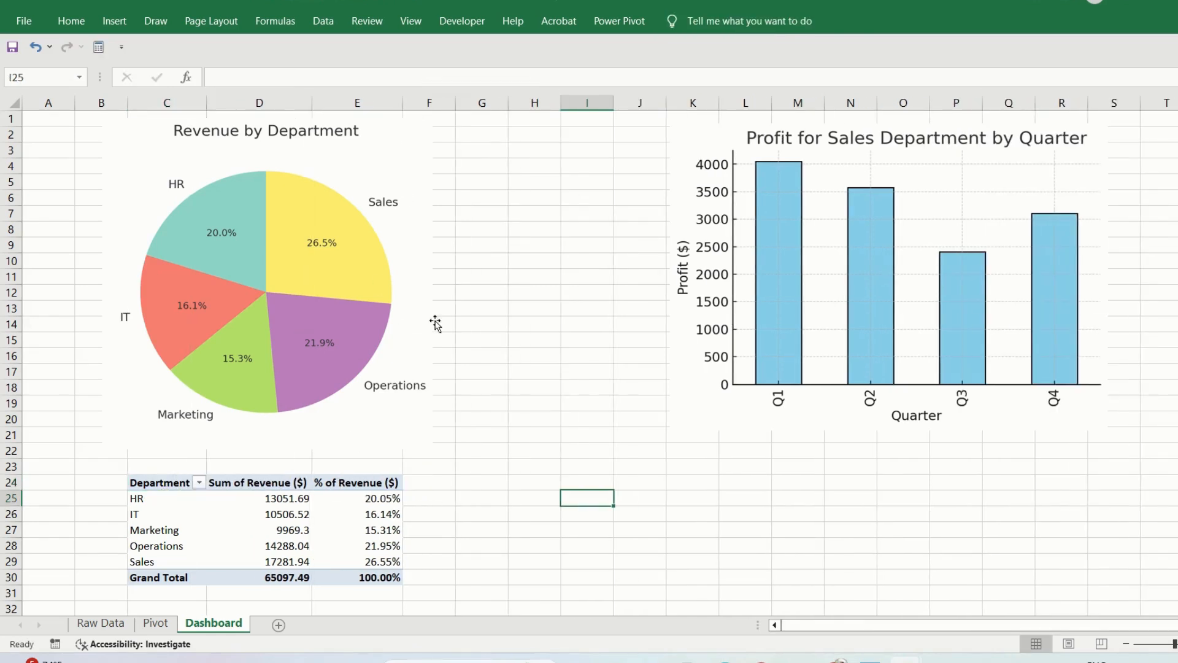
# Compare each department's percentage of revenue in the PivotTable with the matching slice of the pie chart
pyautogui.click(348, 502)
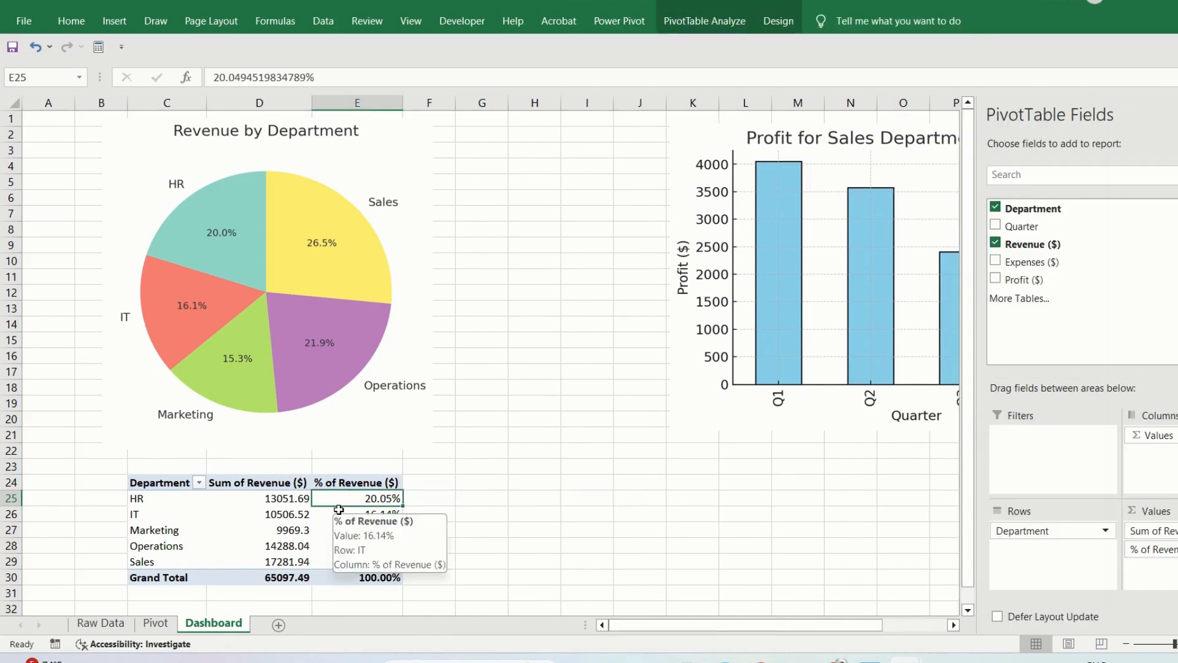
pyautogui.click(351, 518)
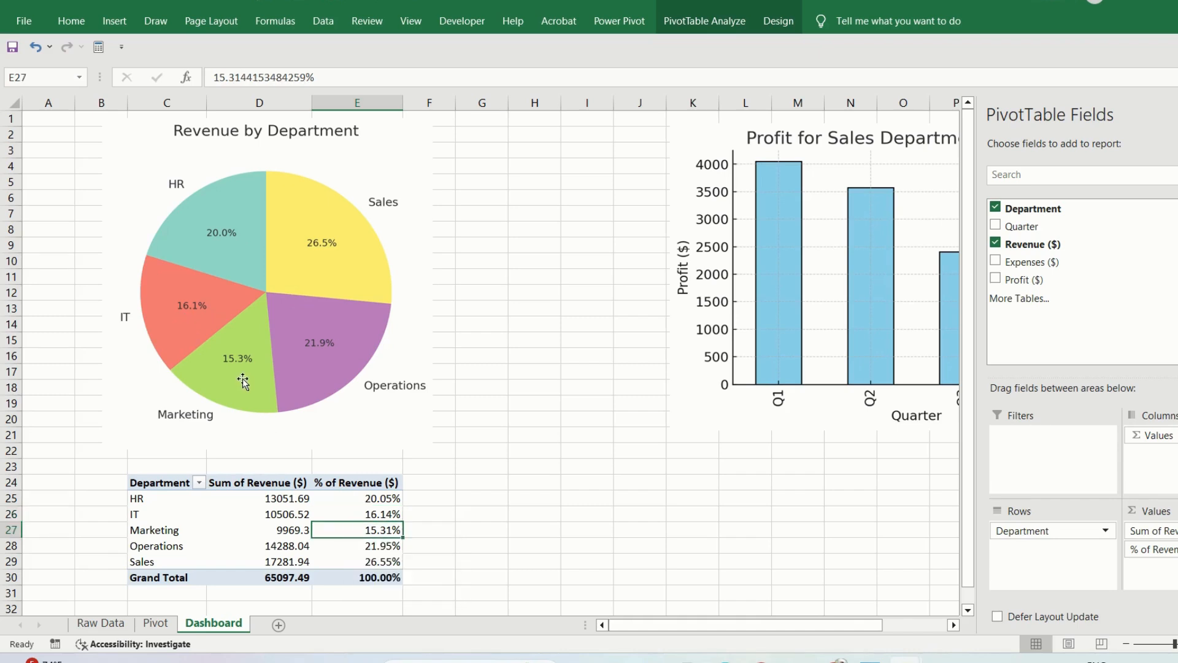
pyautogui.click(343, 546)
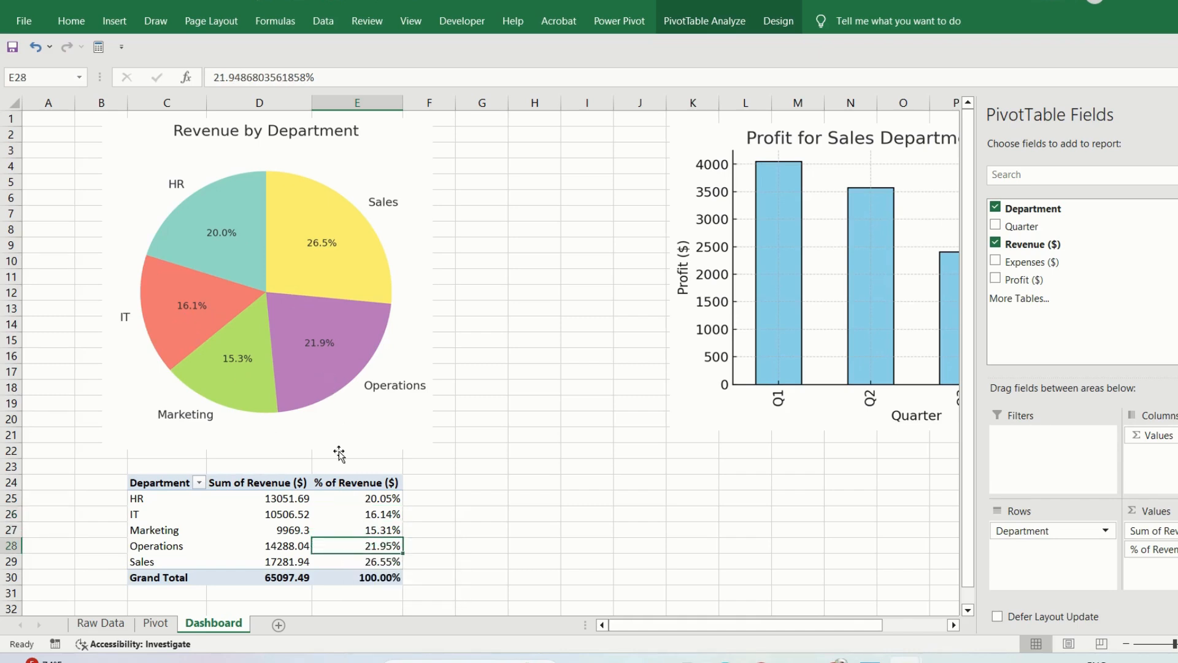
pyautogui.click(332, 561)
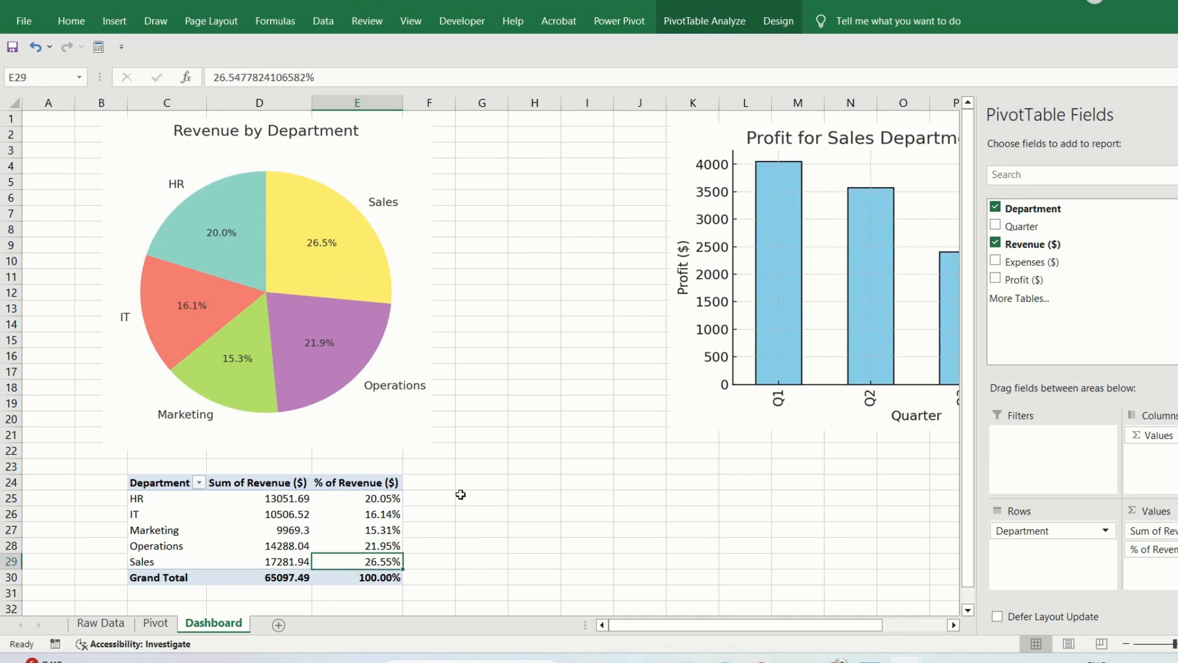
# Delete the empty columns H to J between the pie chart and the bar graph
pyautogui.click(460, 495)
pyautogui.moveTo(528, 102); pyautogui.dragTo(631, 104)
pyautogui.rightClick(636, 105)
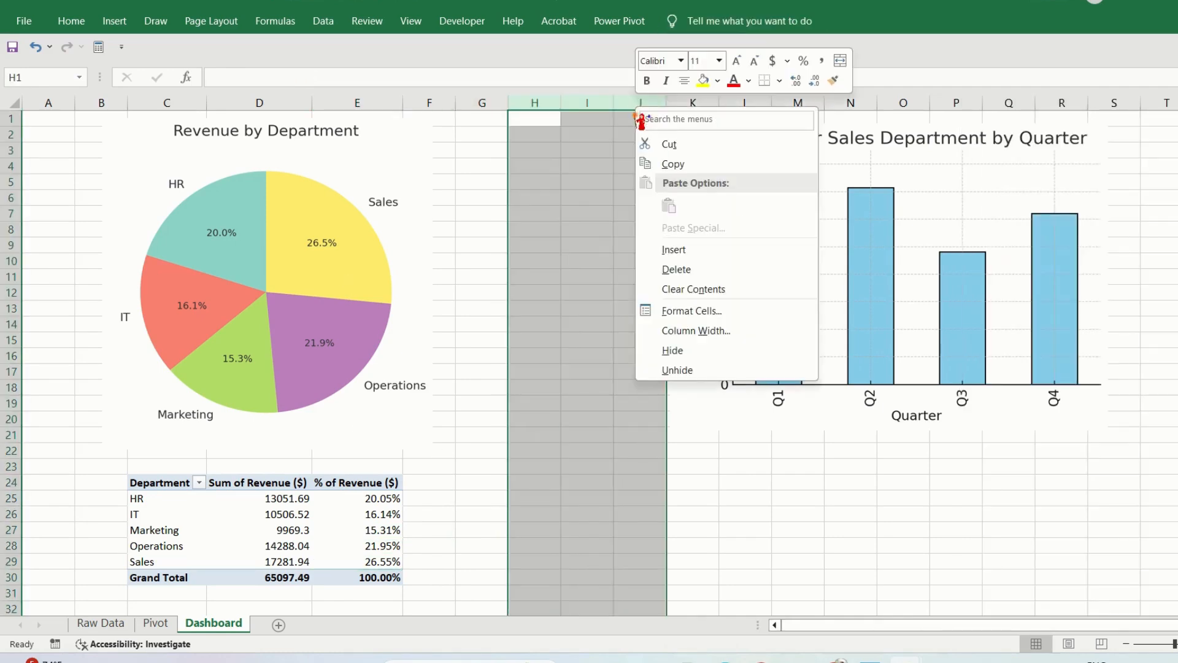
pyautogui.click(656, 270)
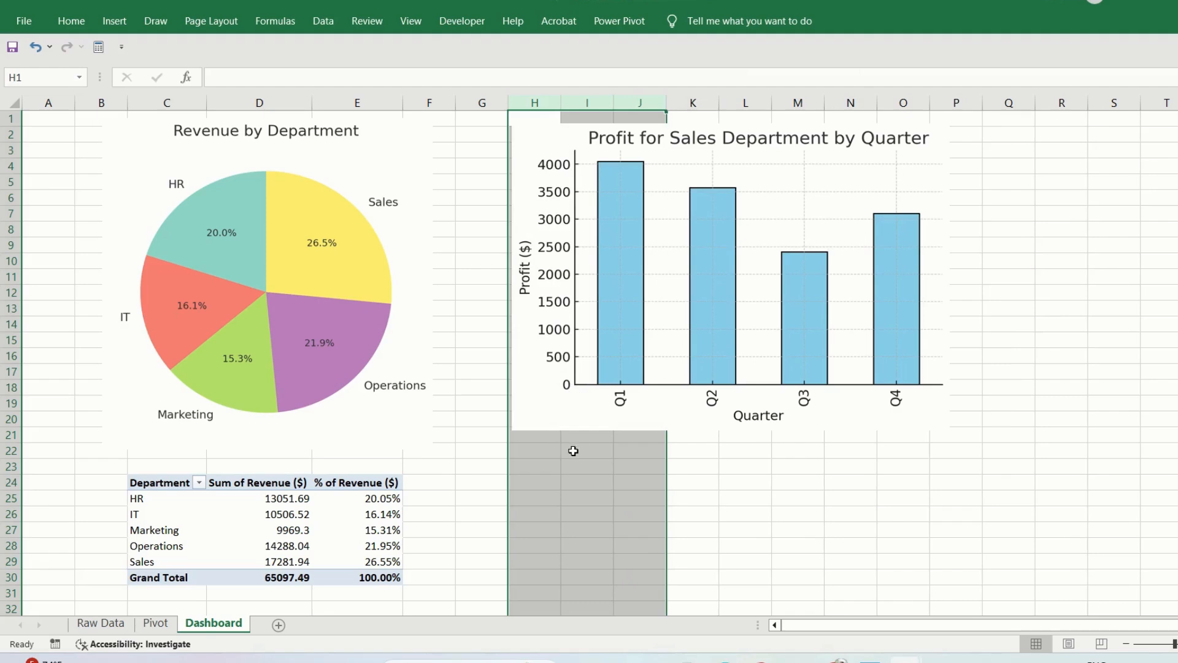
pyautogui.click(574, 449)
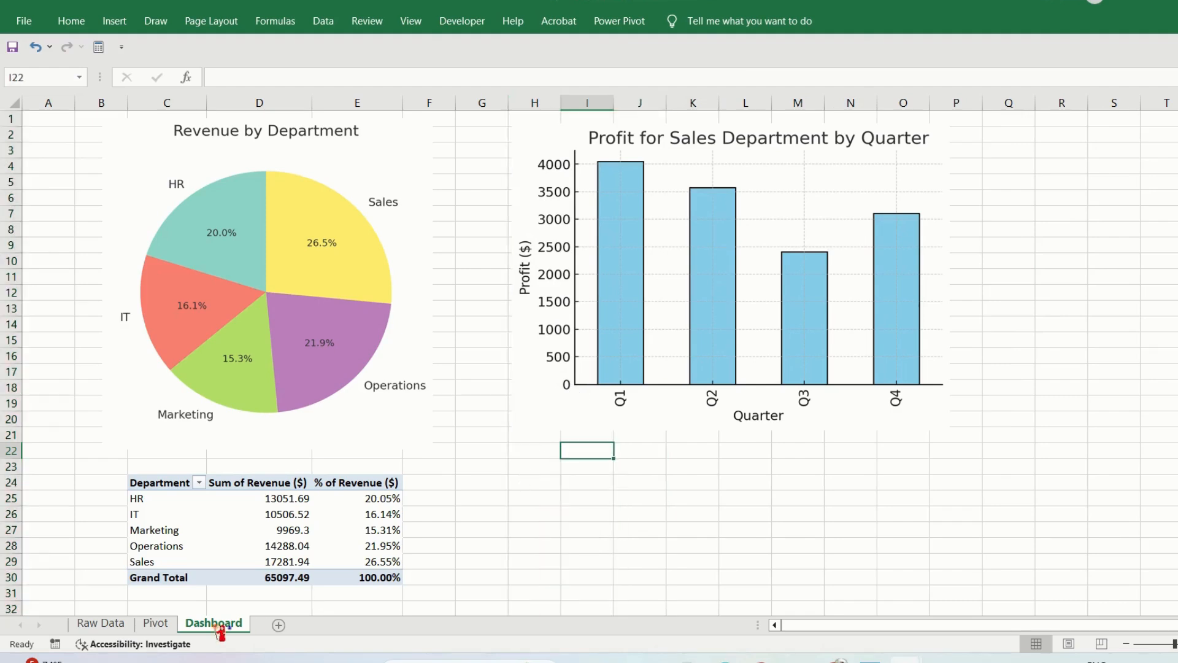
# Copy the PivotTable in C24:E30 on the Dashboard sheet and paste it at I24 below the bar graph
pyautogui.click(165, 629)
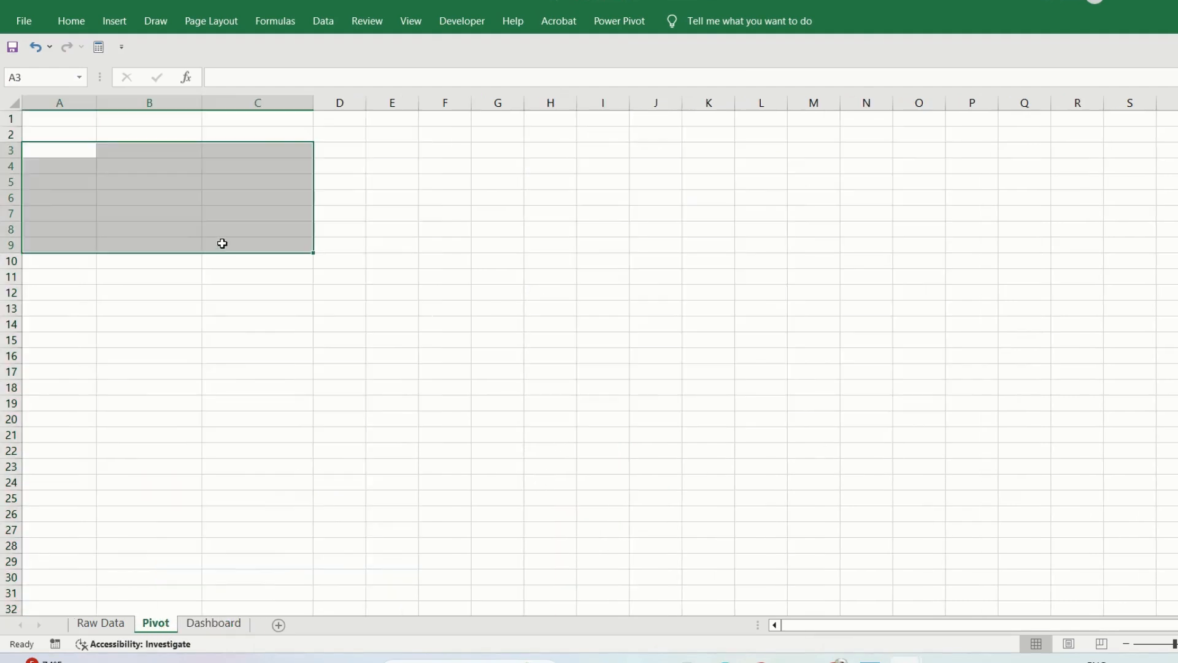
pyautogui.click(225, 623)
pyautogui.moveTo(170, 481); pyautogui.dragTo(395, 578)
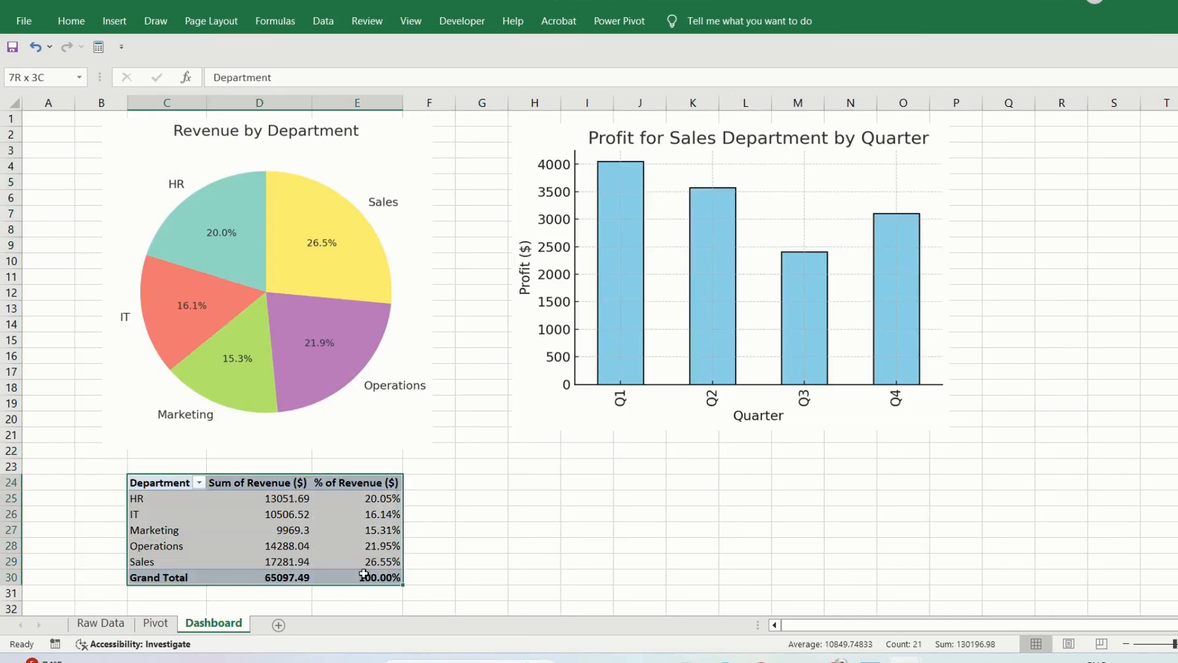
pyautogui.hotkey('ctrl', 'c')
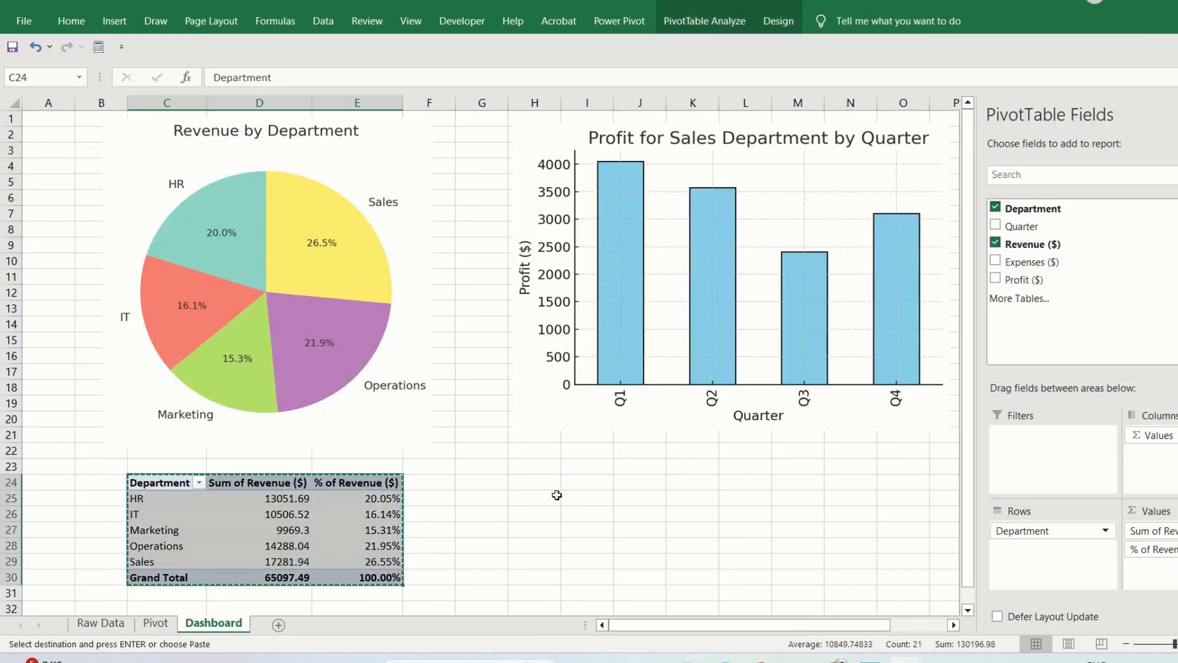
pyautogui.click(570, 483)
pyautogui.hotkey('ctrl', 'v')
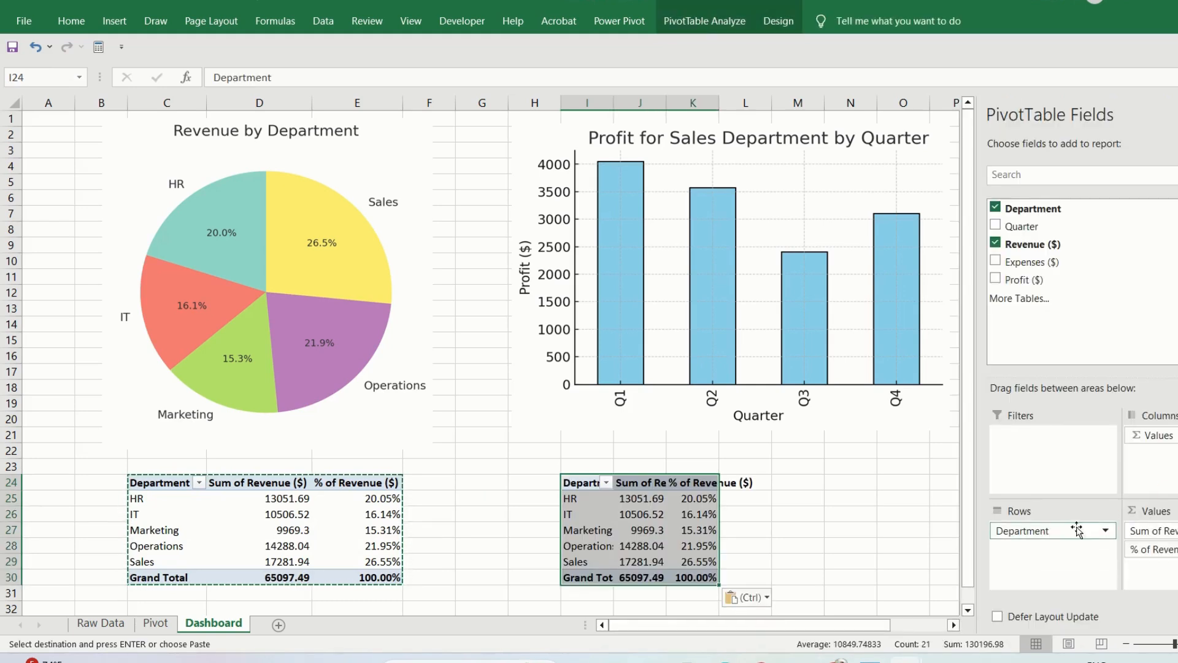
# In the copied PivotTable, move Department from rows to filters and remove the % of Revenue ($) field from the values
pyautogui.moveTo(1057, 535); pyautogui.dragTo(1066, 470)
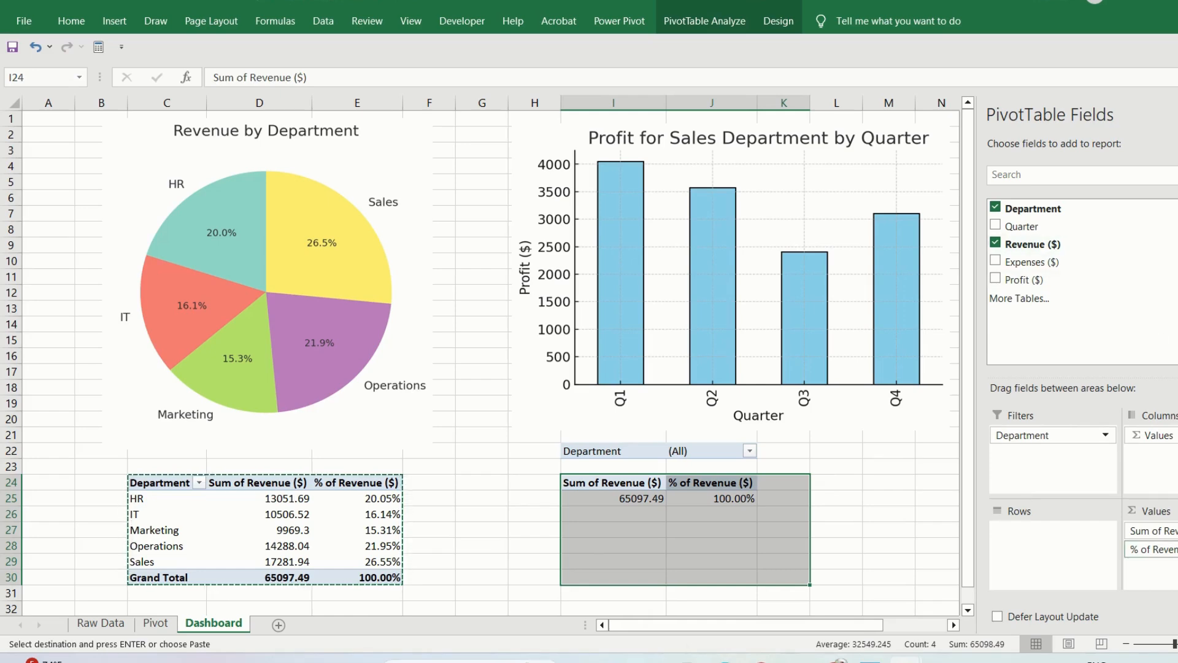
pyautogui.click(1153, 549)
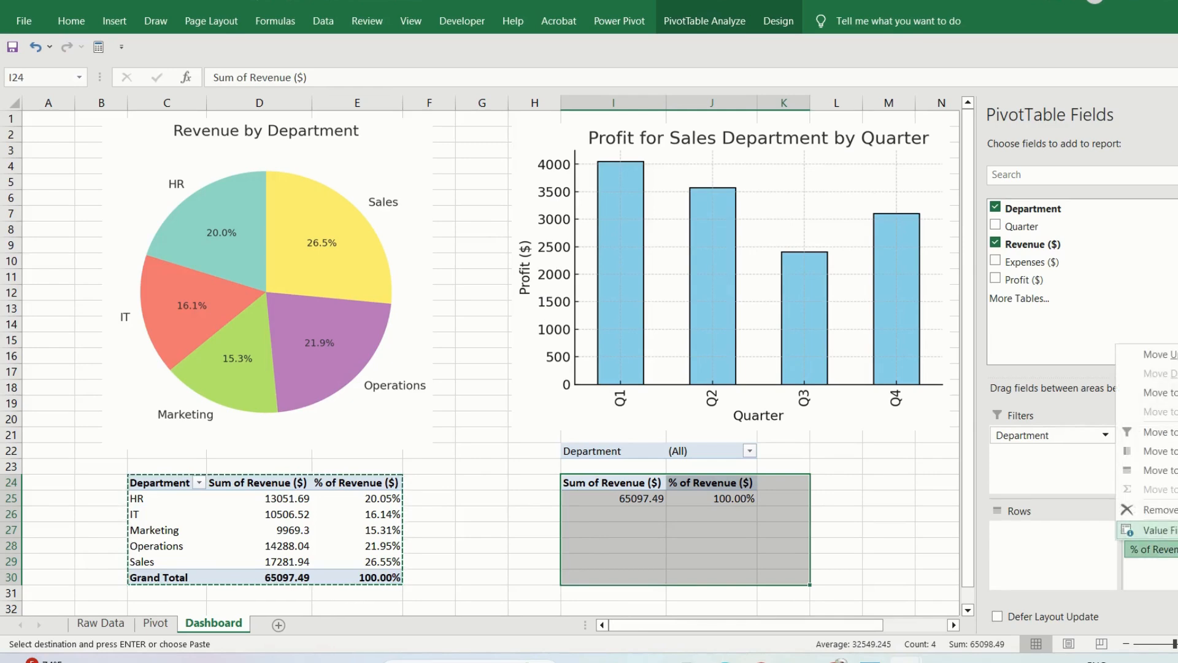
pyautogui.click(1153, 510)
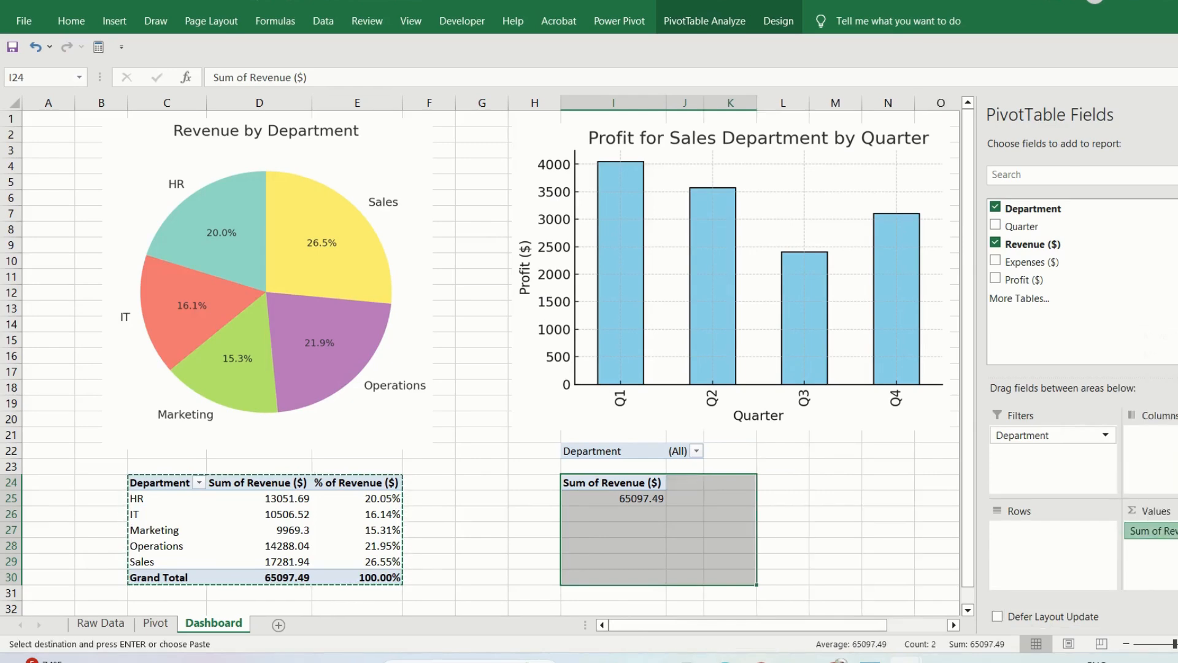
# In the PivotTable below the bar graph, replace Sum of Revenue ($) with Profit ($) in the values and add Quarter to the rows
pyautogui.click(1153, 530)
pyautogui.press('Escape')
pyautogui.moveTo(1015, 281); pyautogui.dragTo(1169, 549)
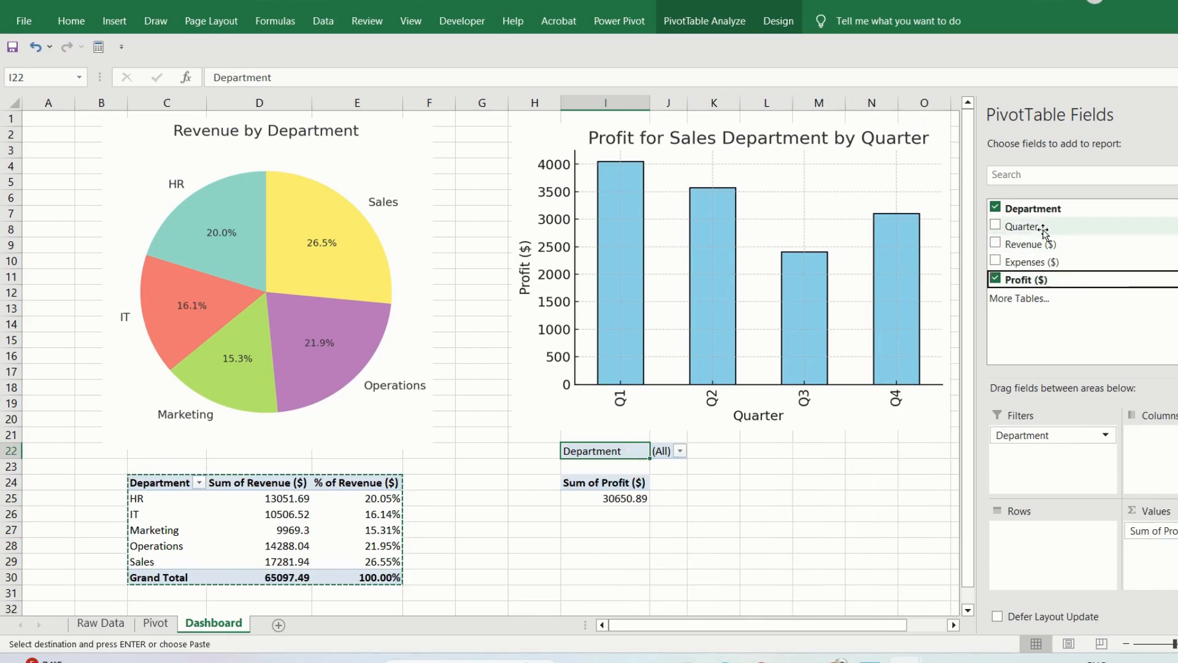
pyautogui.moveTo(1023, 226); pyautogui.dragTo(1083, 545)
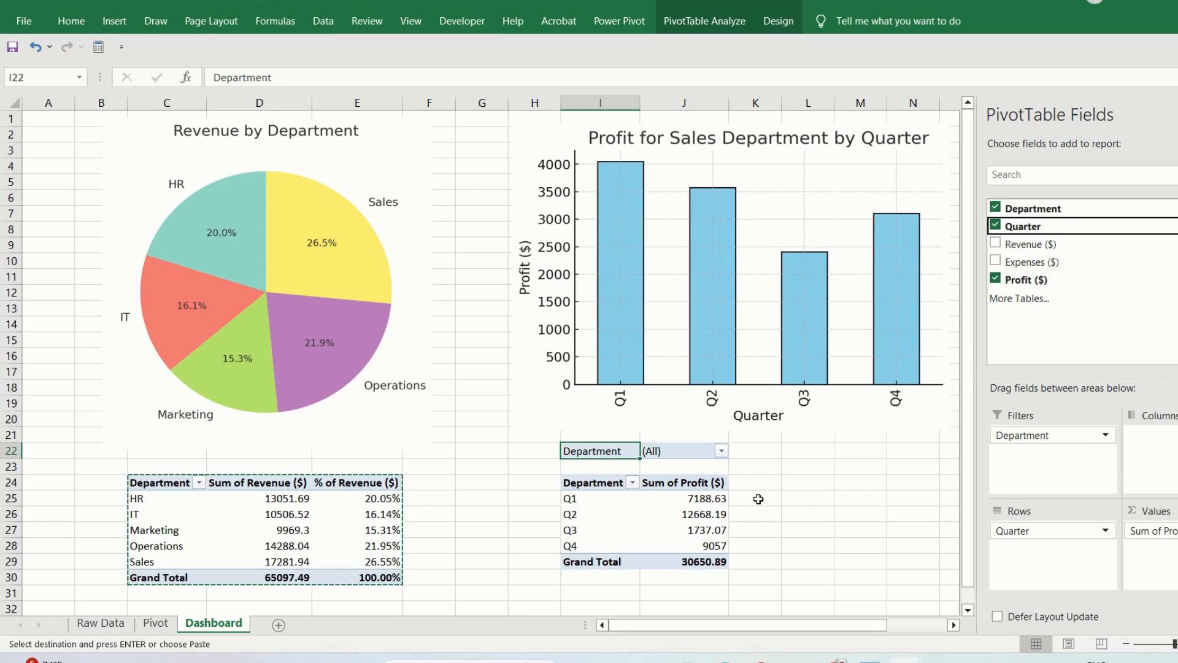
# Rename the PivotTable's row header in I24 as Quarter and filter its Department field to Sales
pyautogui.click(591, 484)
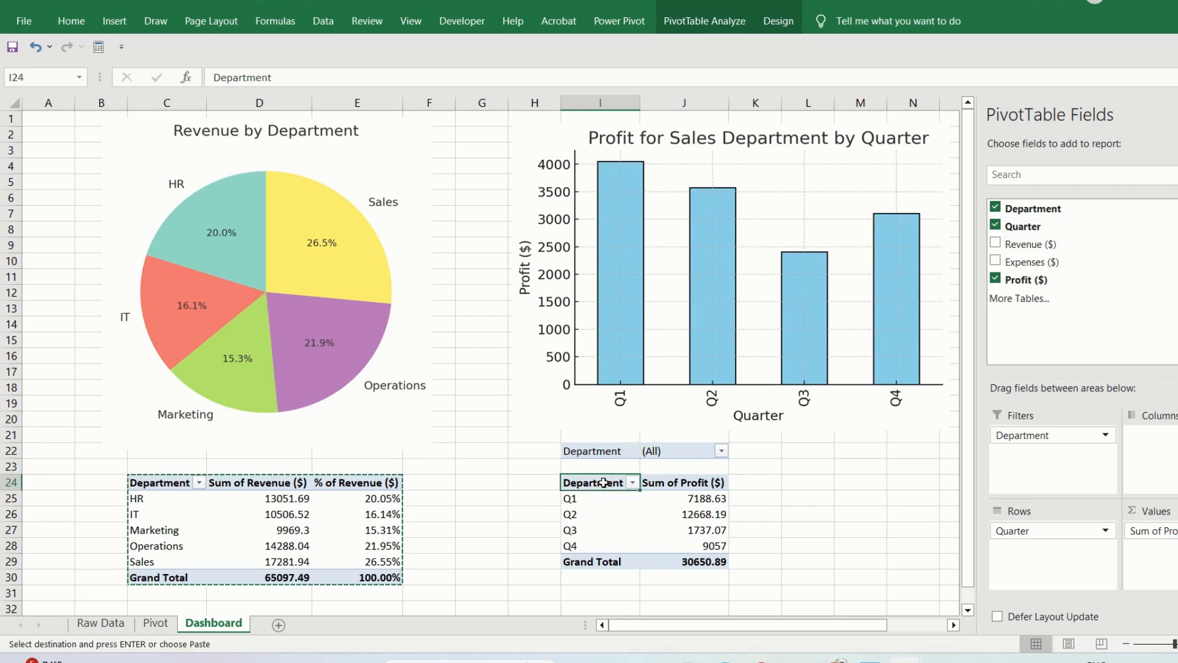
pyautogui.write('Quarter')
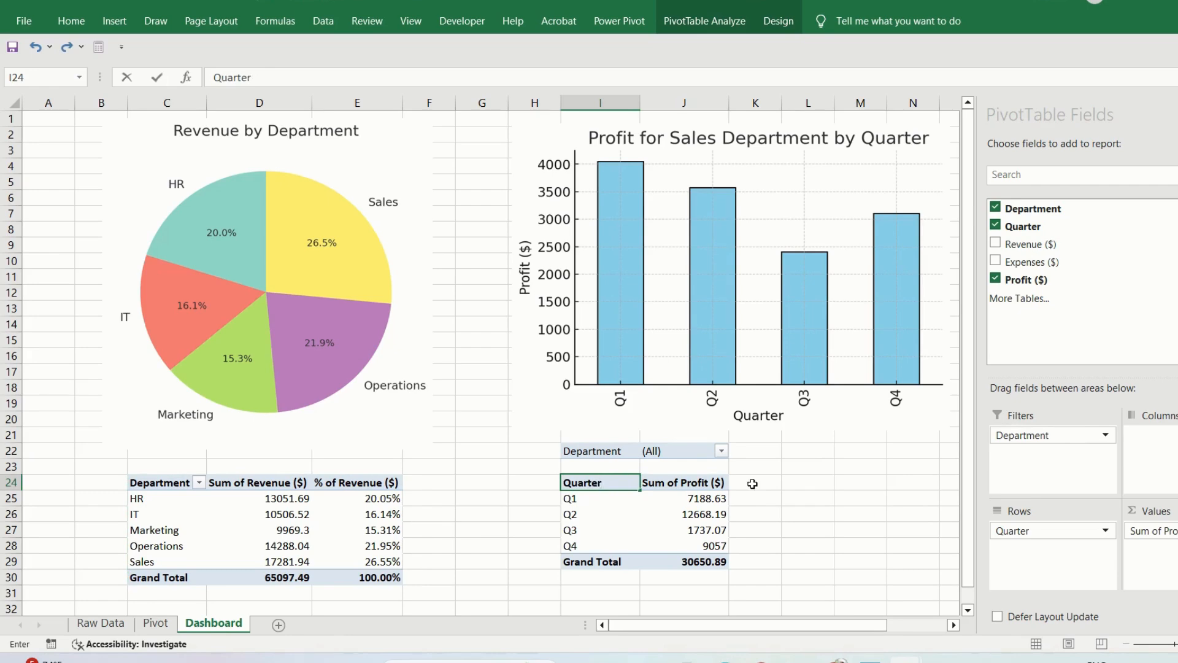
pyautogui.click(801, 486)
pyautogui.click(721, 451)
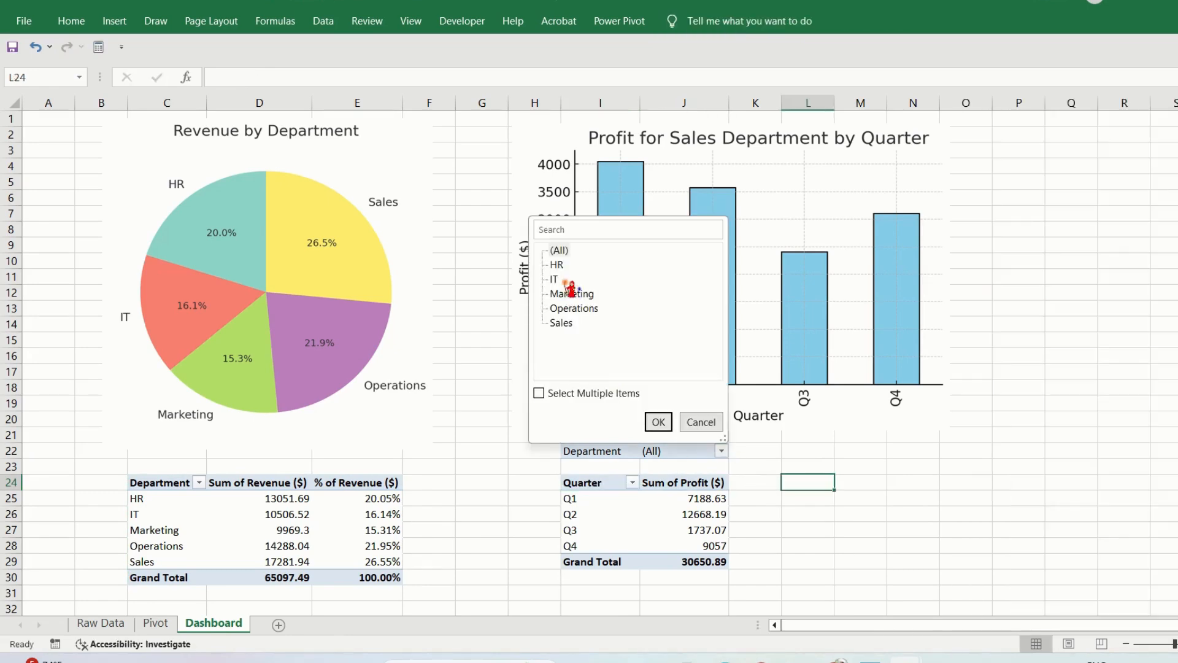
pyautogui.click(567, 326)
pyautogui.click(657, 422)
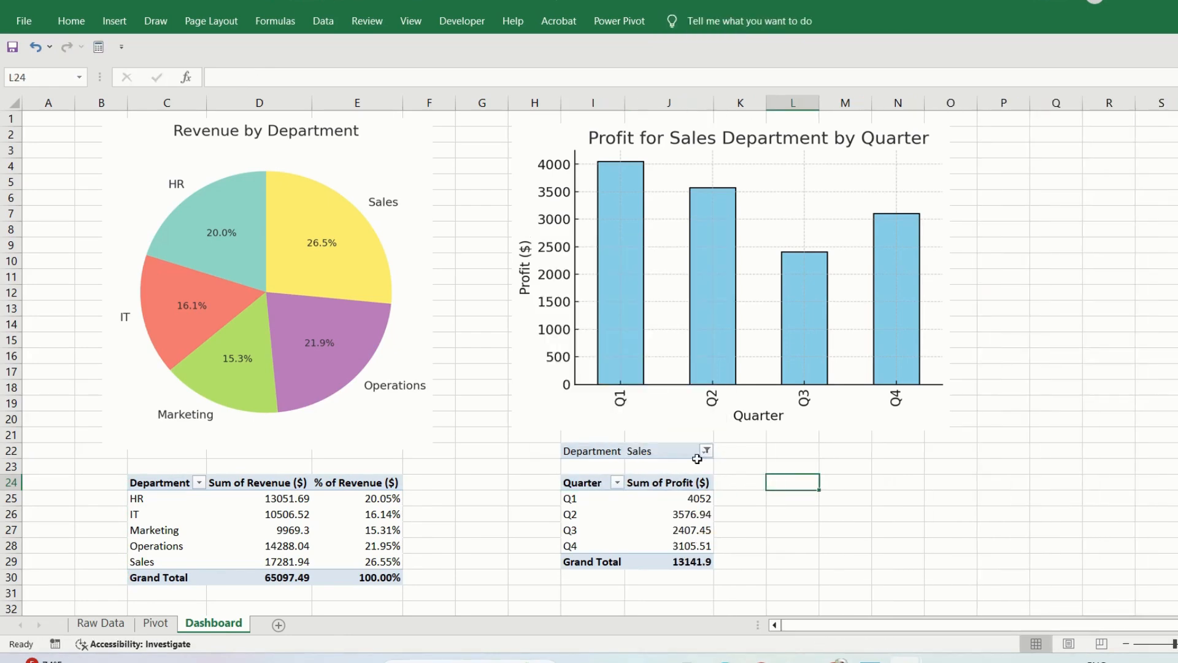
# Compare each quarter's Sum of Profit ($) in the PivotTable with the matching bar in the Sales profit graph
pyautogui.click(593, 499)
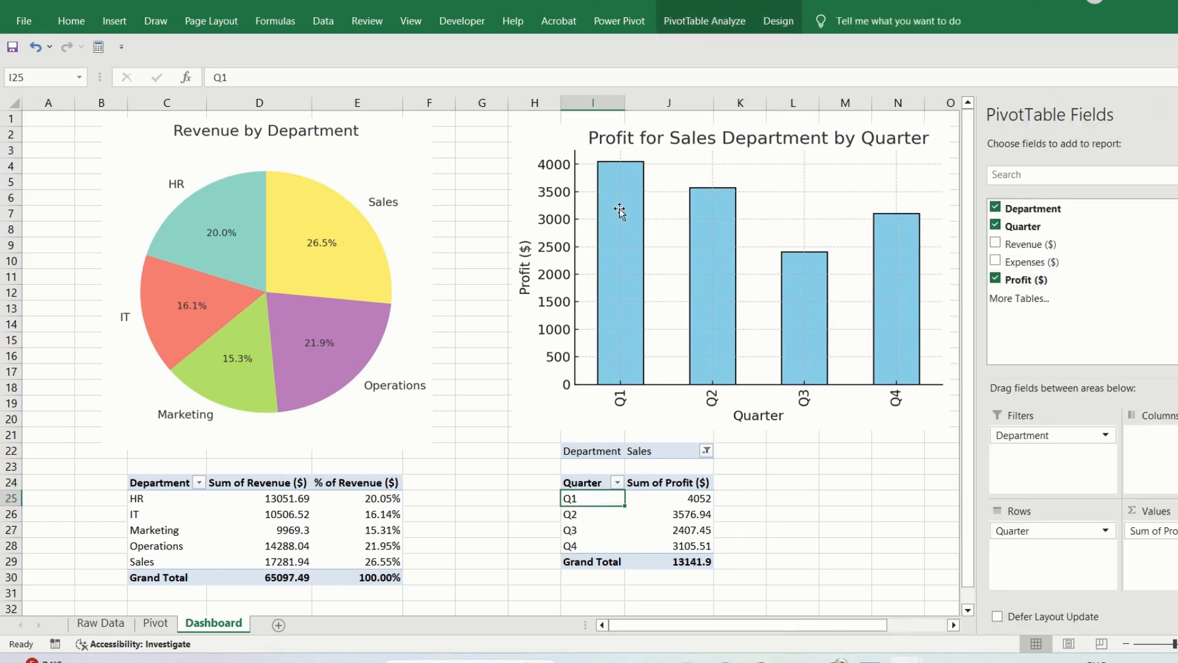
pyautogui.click(612, 171)
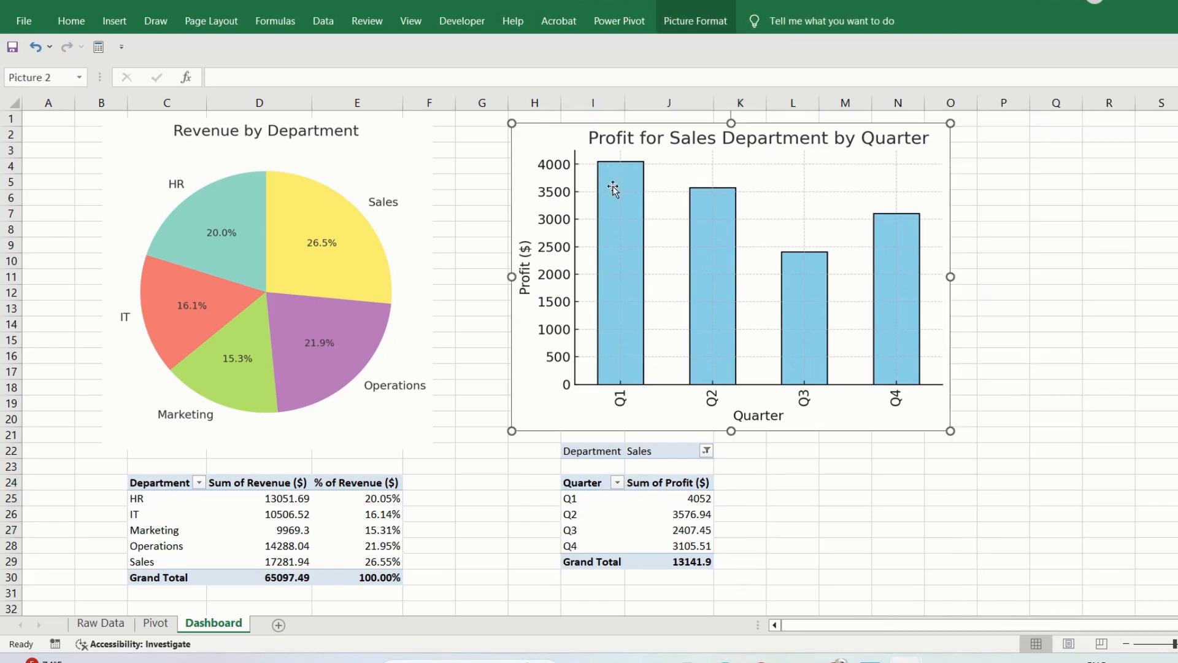
pyautogui.click(666, 501)
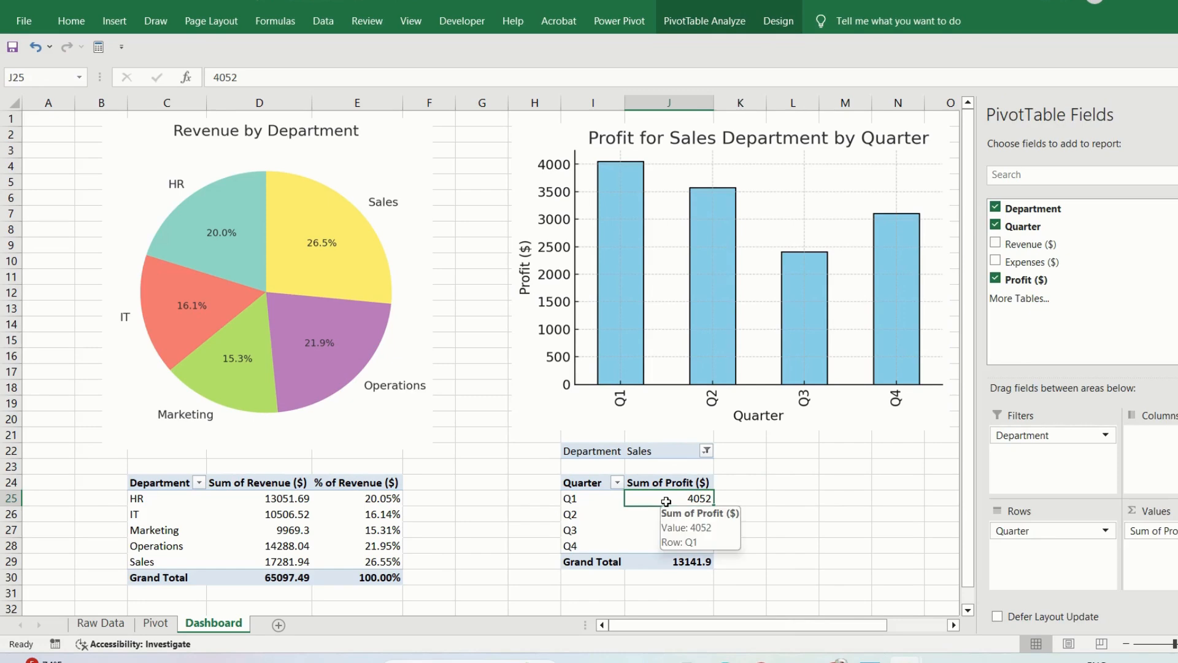
pyautogui.click(650, 520)
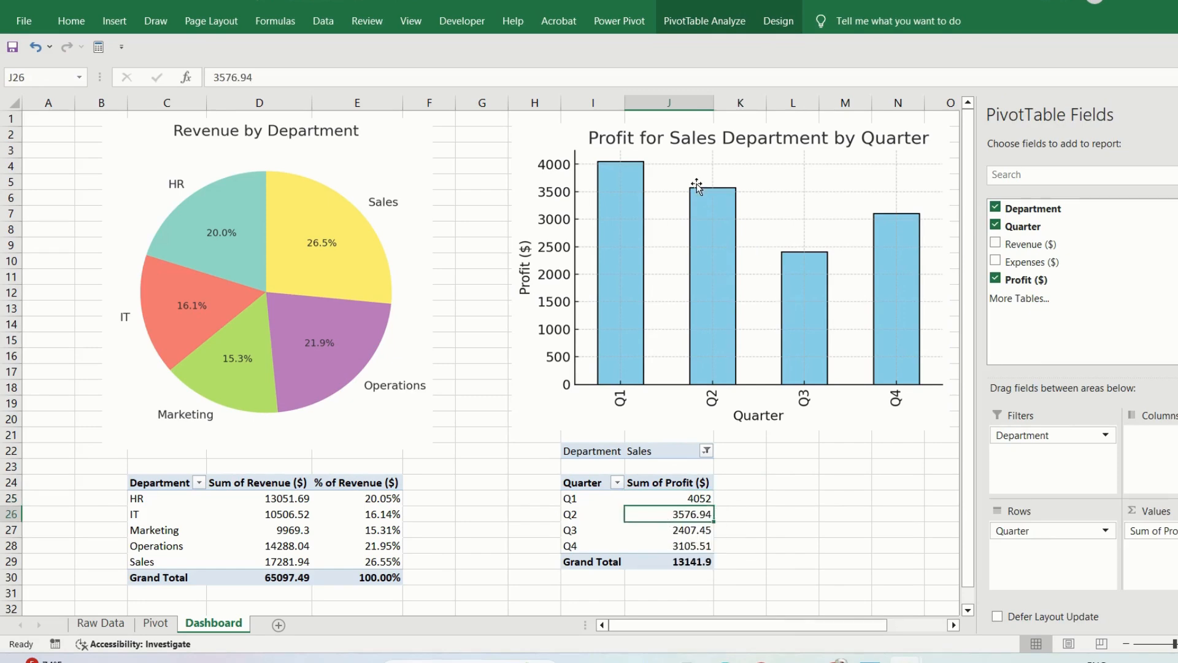
pyautogui.click(681, 535)
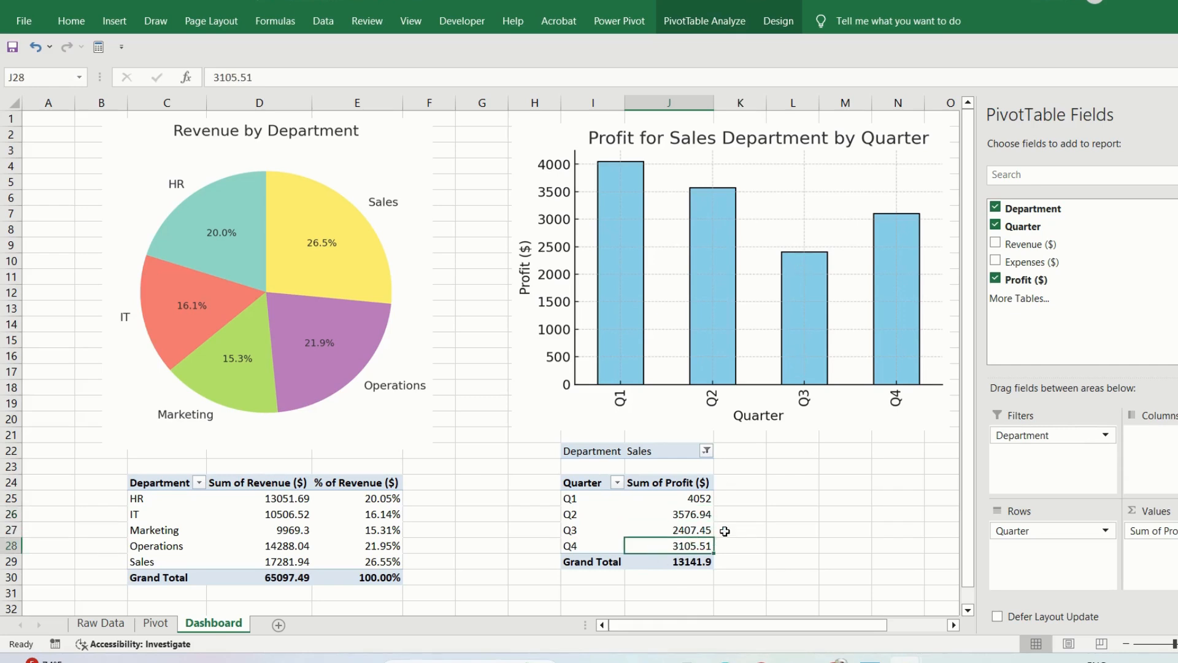
pyautogui.click(656, 548)
# Move the Sales profit bar graph slightly left and up so it sits closer to the pie chart, and deselect it
pyautogui.moveTo(789, 638); pyautogui.dragTo(791, 641)
pyautogui.moveTo(678, 312); pyautogui.dragTo(658, 303)
pyautogui.click(786, 544)
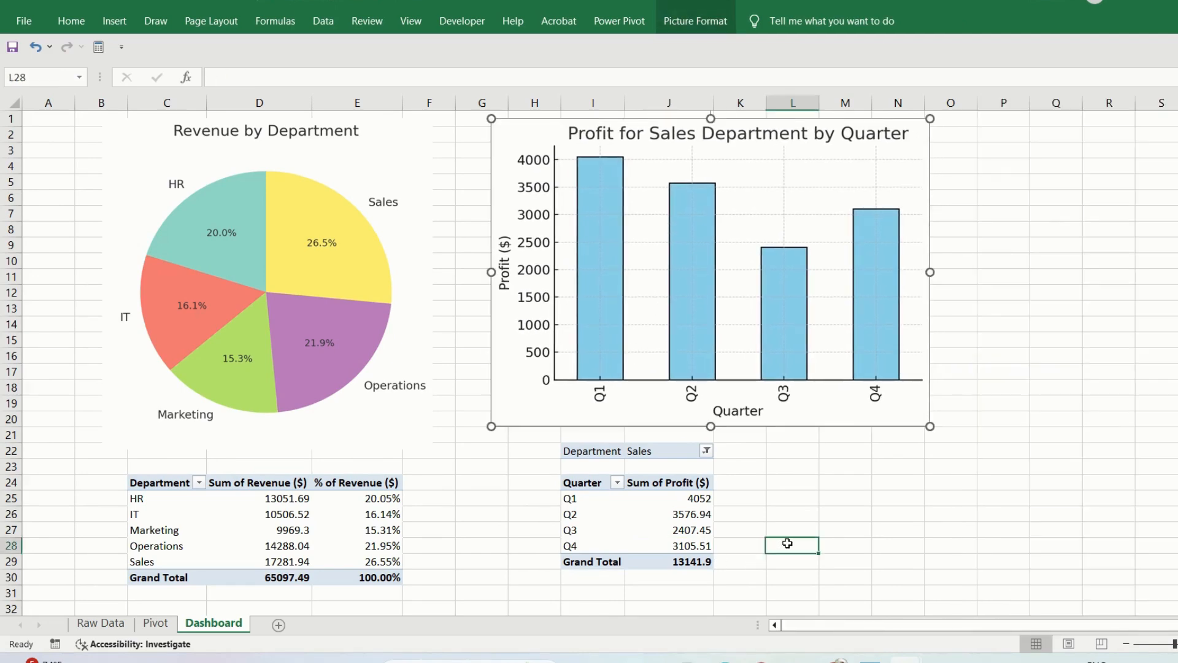